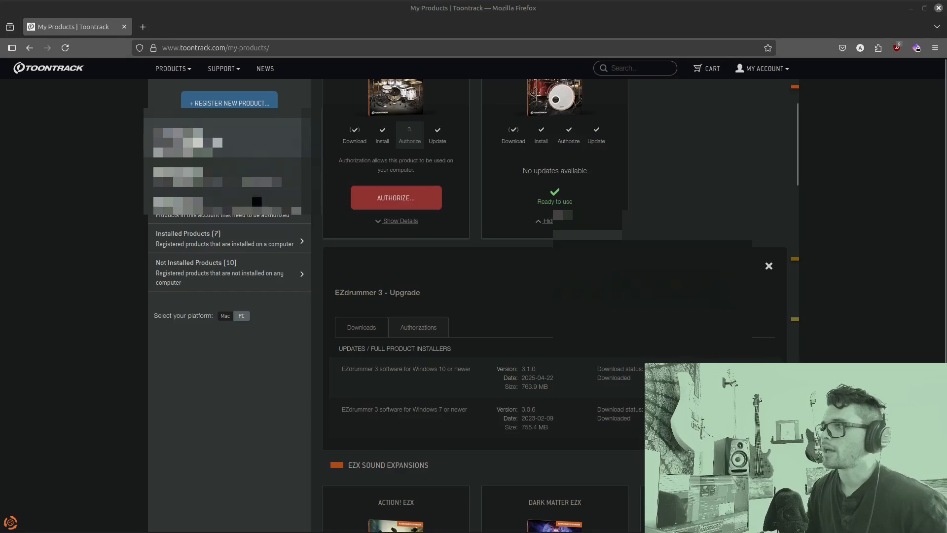
Scroll to the EZdrummer 3 Upgrade Downloads list and download the 3.1.0 Windows installer zip
mouse_move(779, 70)
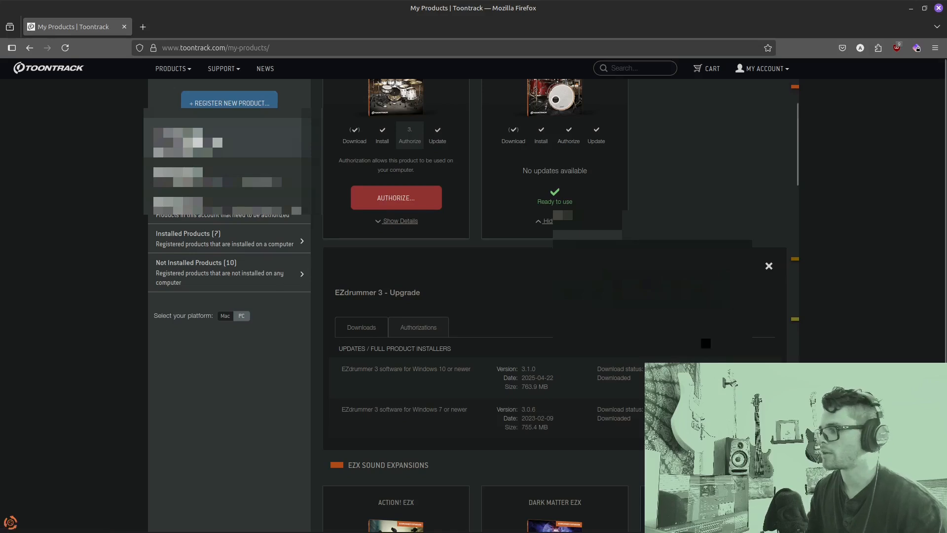
scroll(555, 306, "down", 2)
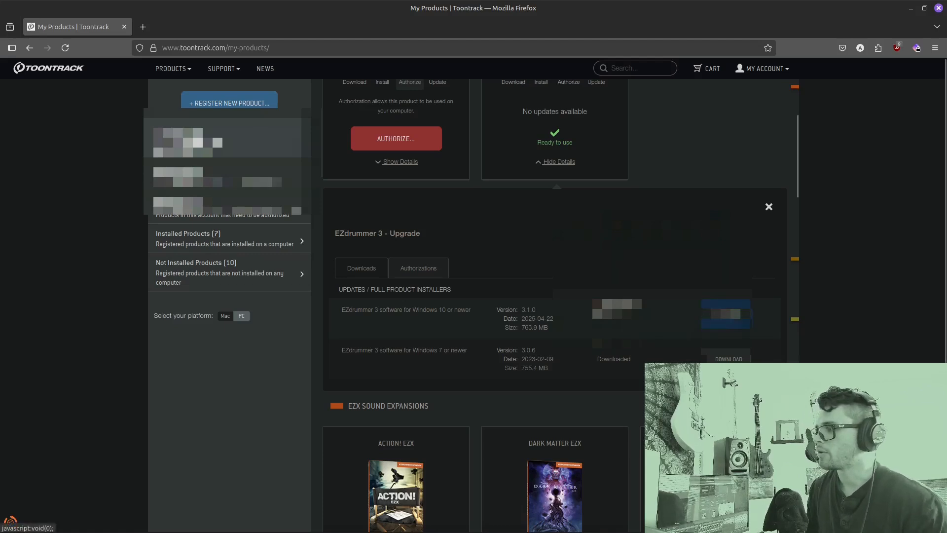
left_click(726, 314)
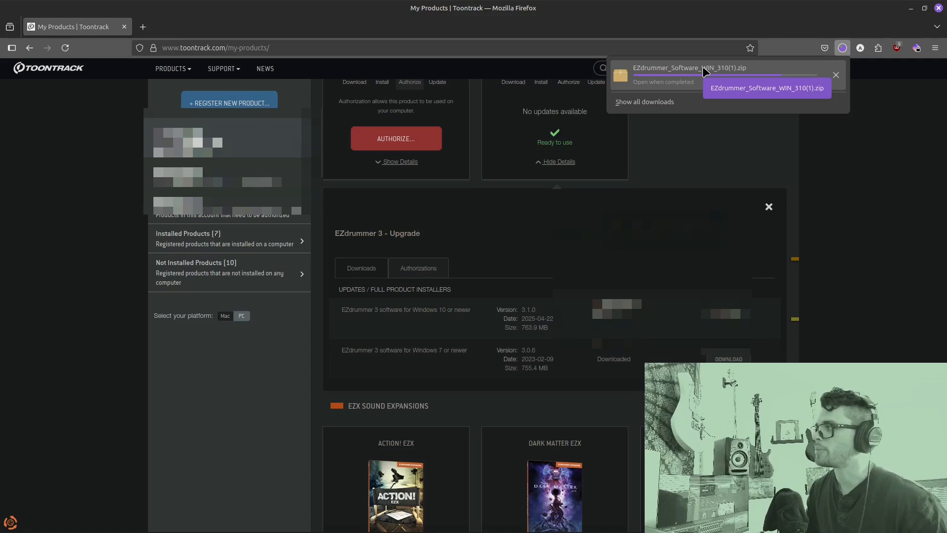
Minimise Firefox and open the Downloads folder in the file manager
left_click(911, 8)
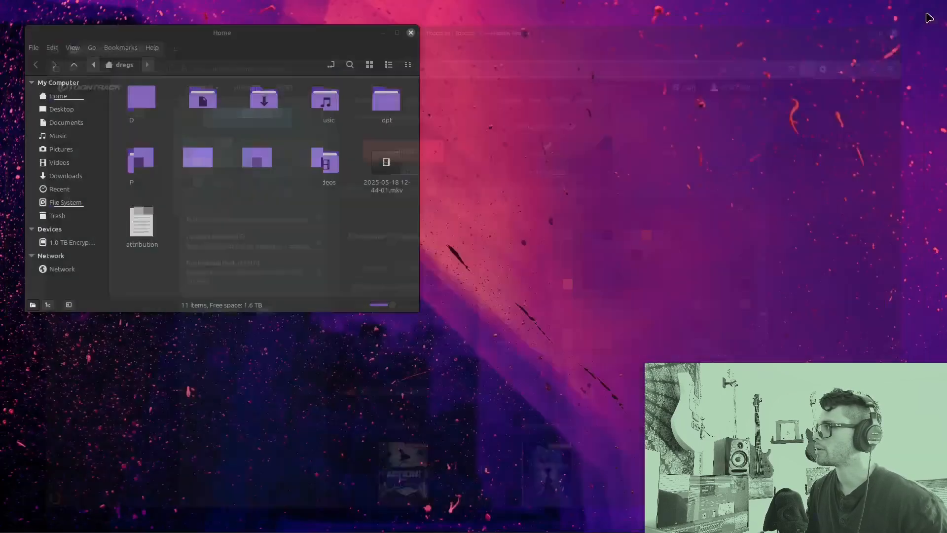
double_click(266, 105)
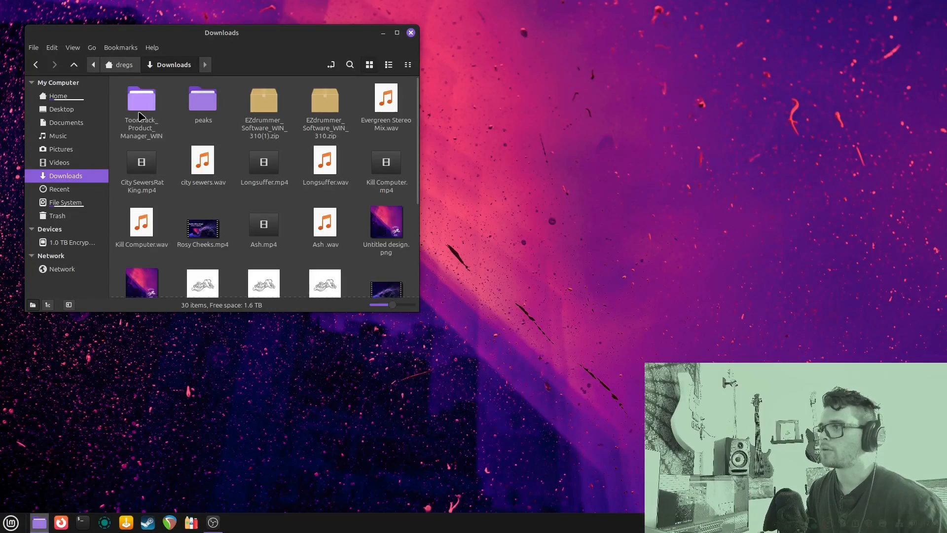
Drag EZdrummer_Software_WIN_310(1).zip onto the desktop, close Downloads, and select the zip
left_click_drag(268, 110, 582, 116)
left_click(411, 32)
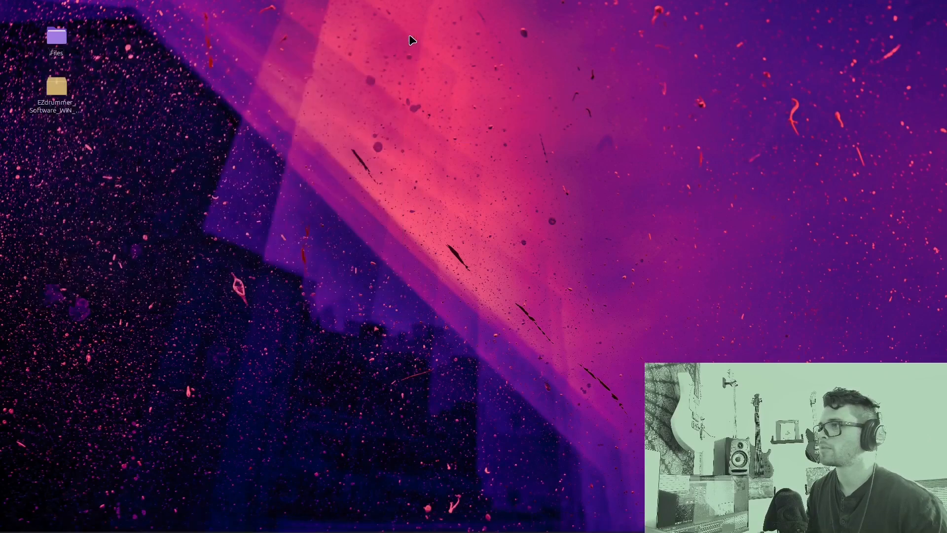
left_click_drag(517, 143, 538, 173)
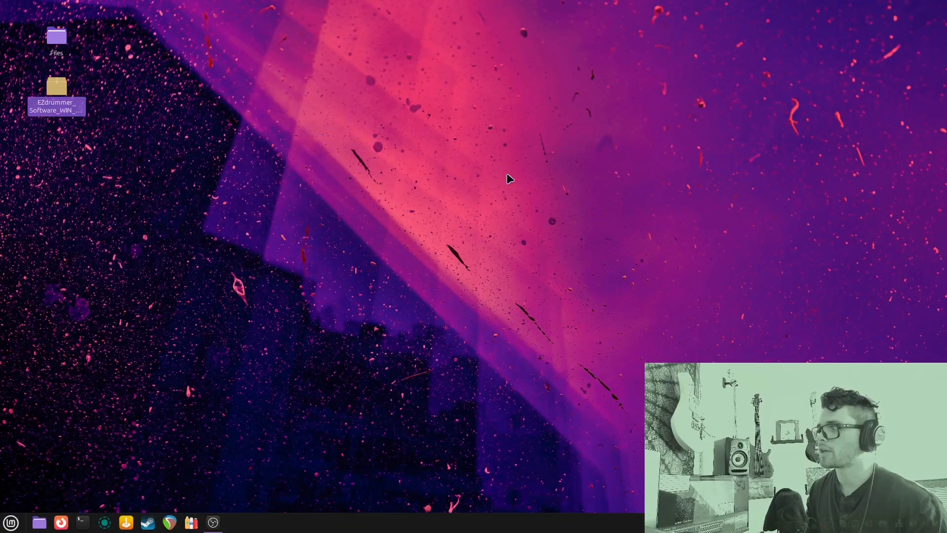
left_click(165, 113)
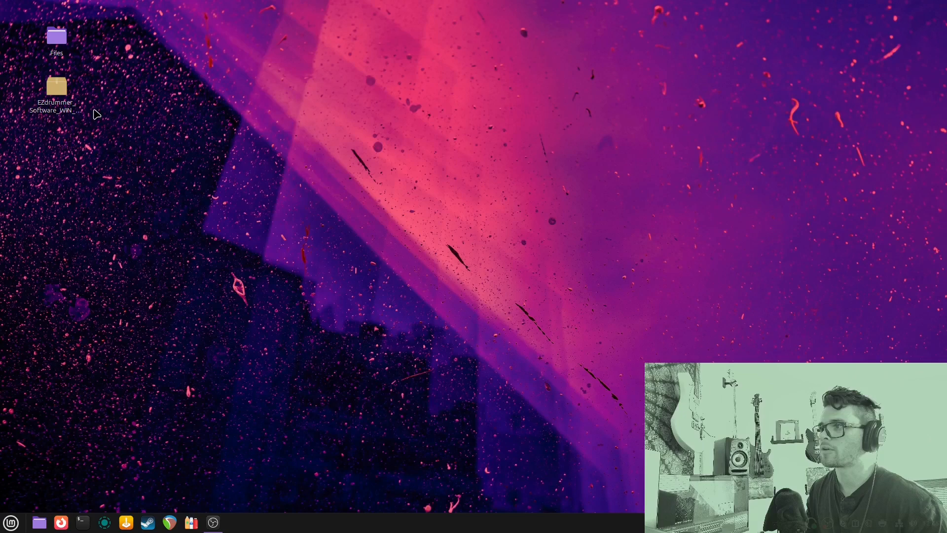
left_click(62, 95)
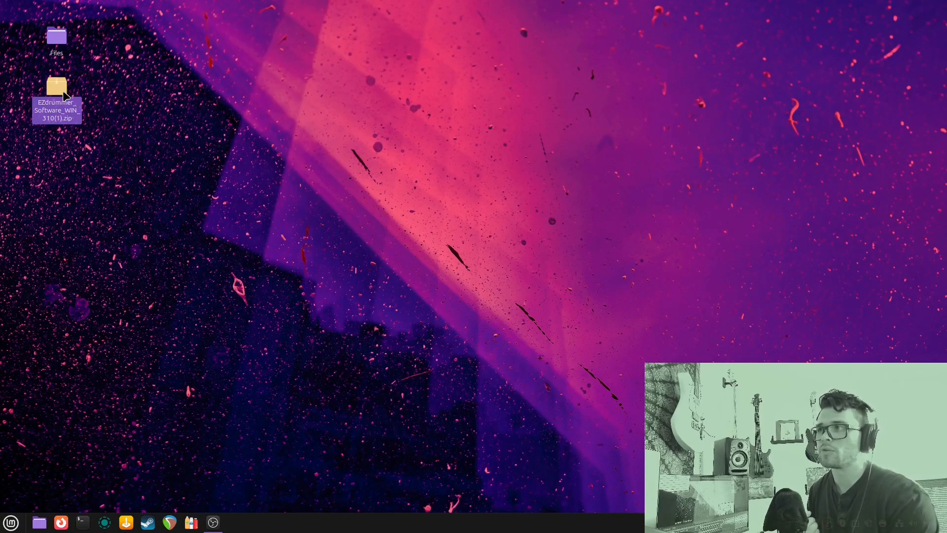
Extract the zip onto the desktop and open the EZdrummer_Software_WIN_310(1) folder
right_click(63, 93)
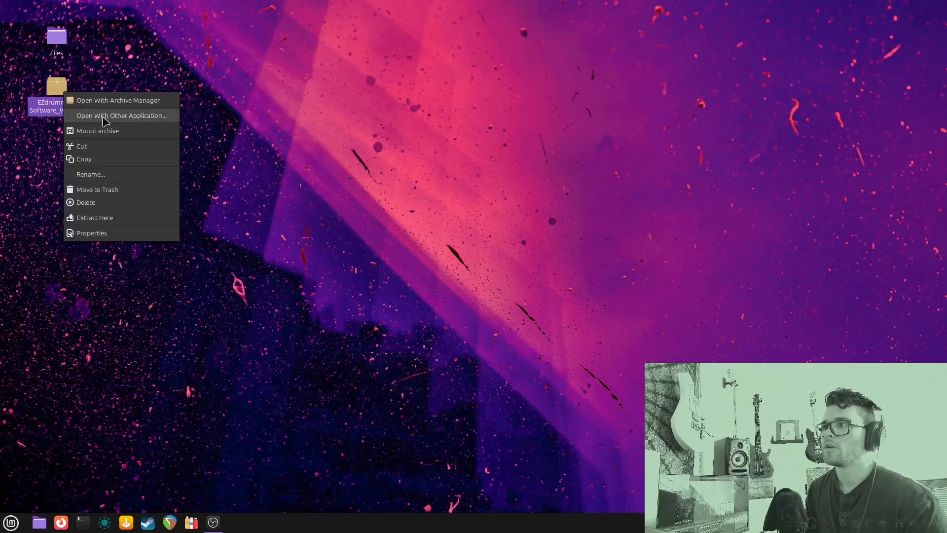
left_click(115, 219)
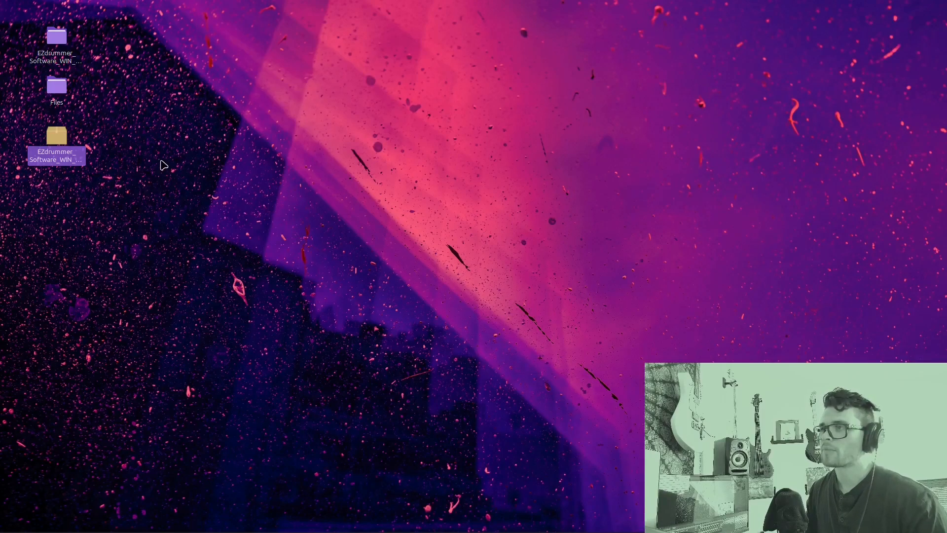
left_click(56, 42)
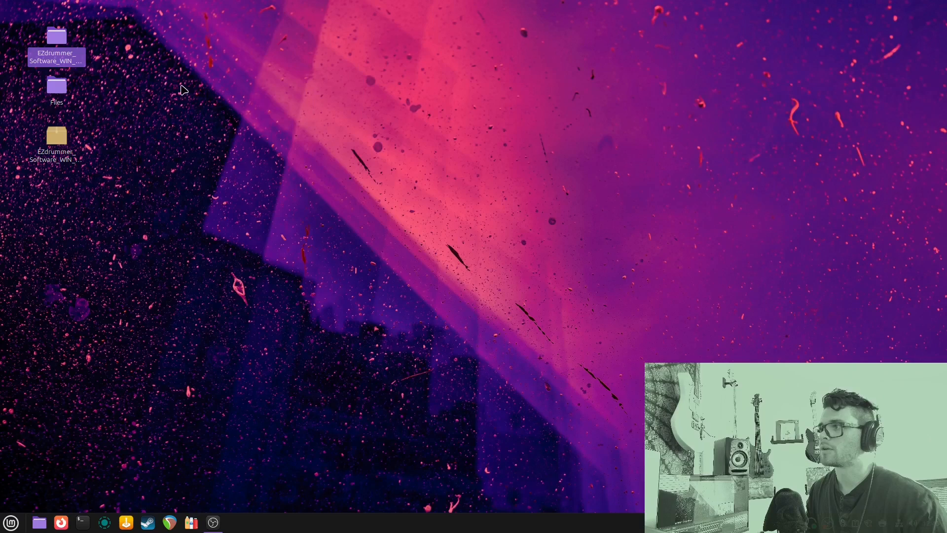
double_click(58, 38)
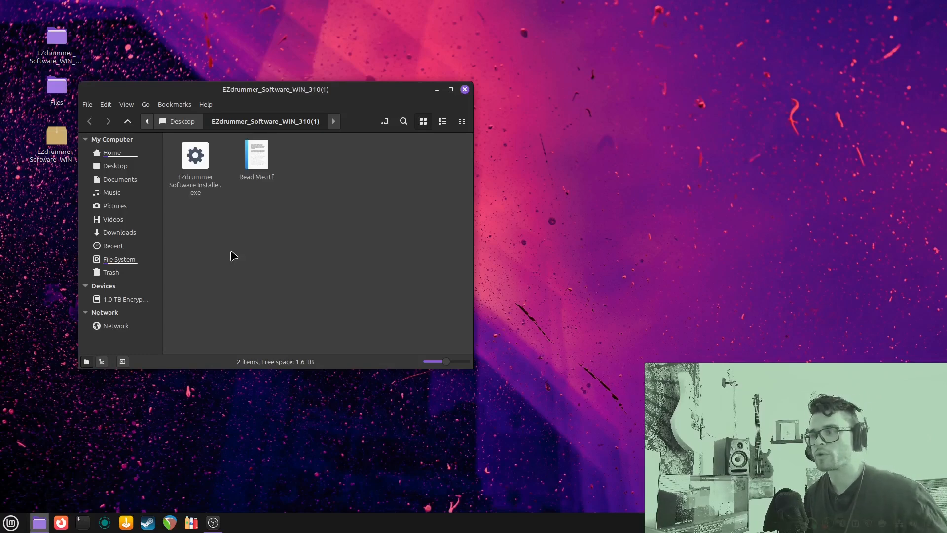
left_click(10, 523)
mouse_move(72, 430)
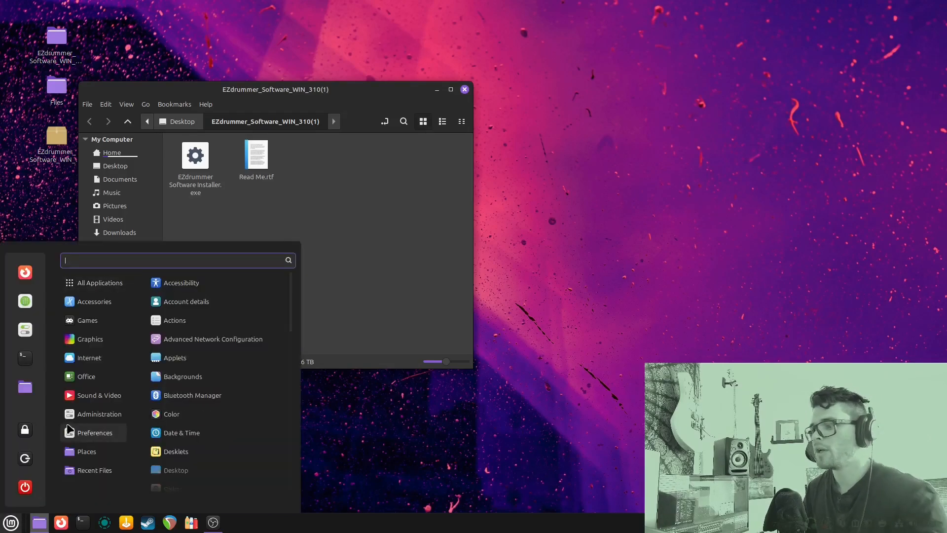
type("soft")
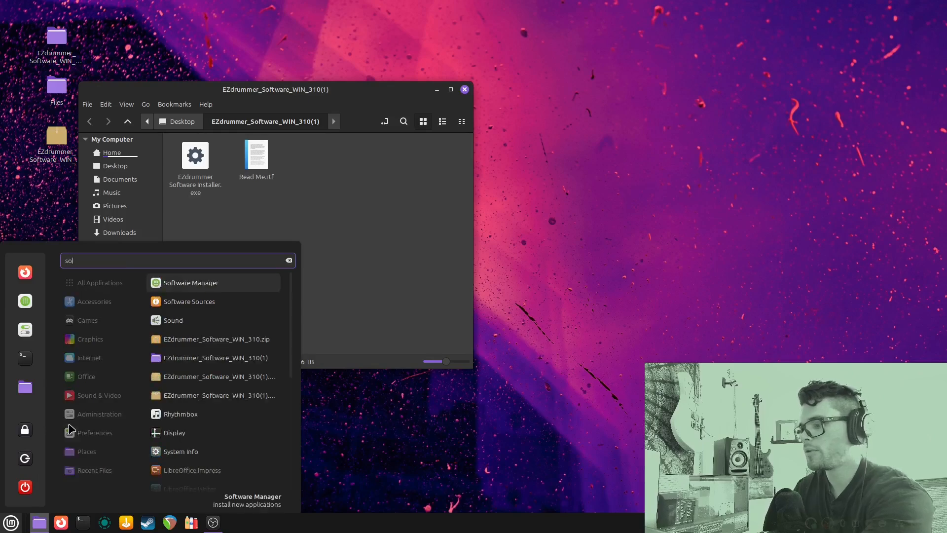
key("Return")
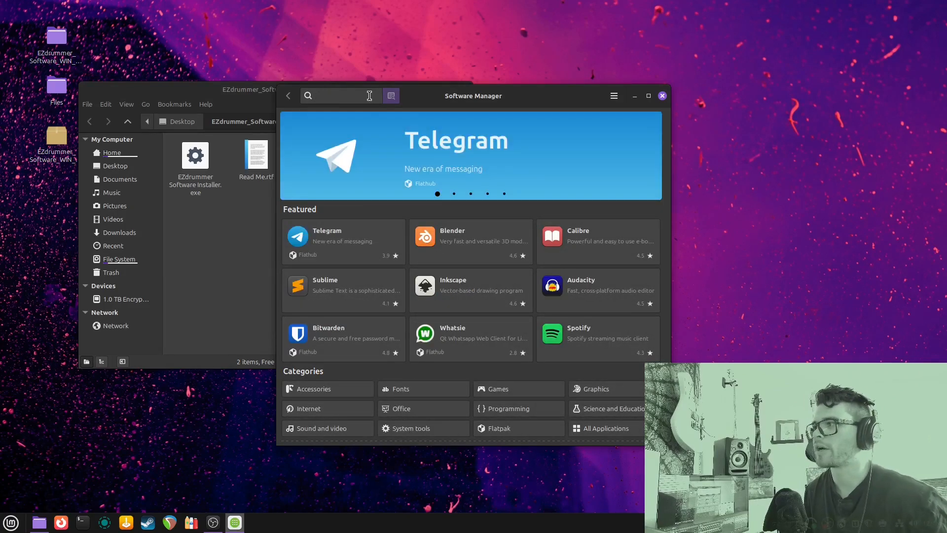
type("bottl")
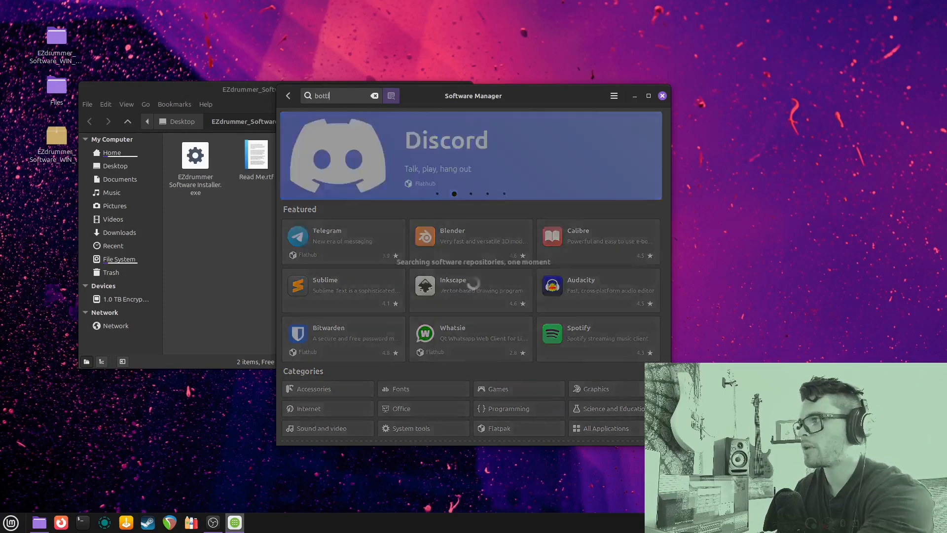
type("es")
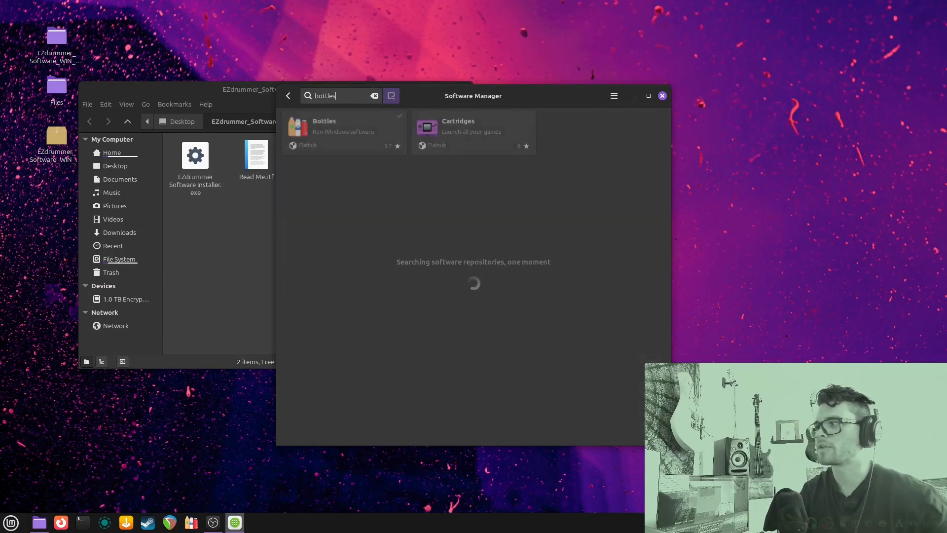
left_click(352, 115)
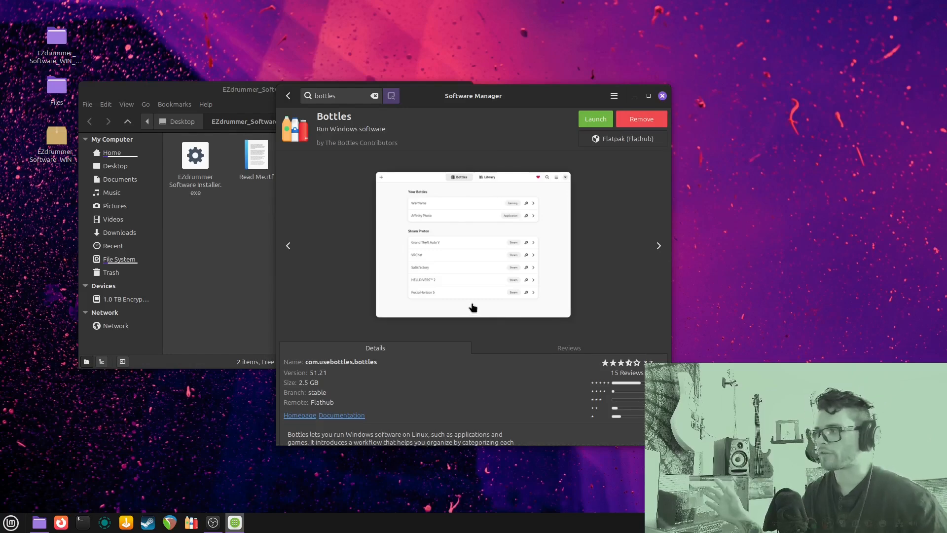
left_click(662, 95)
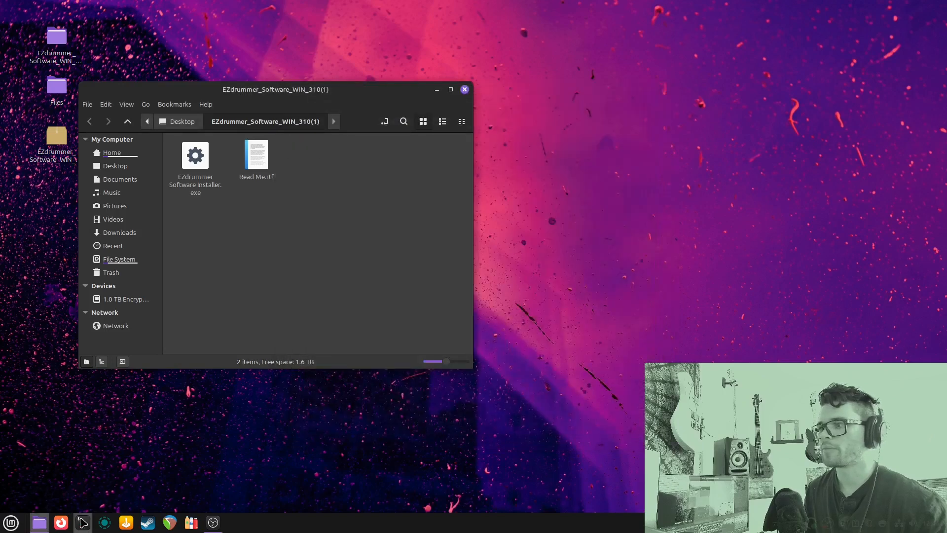
key("ctrl+alt+t")
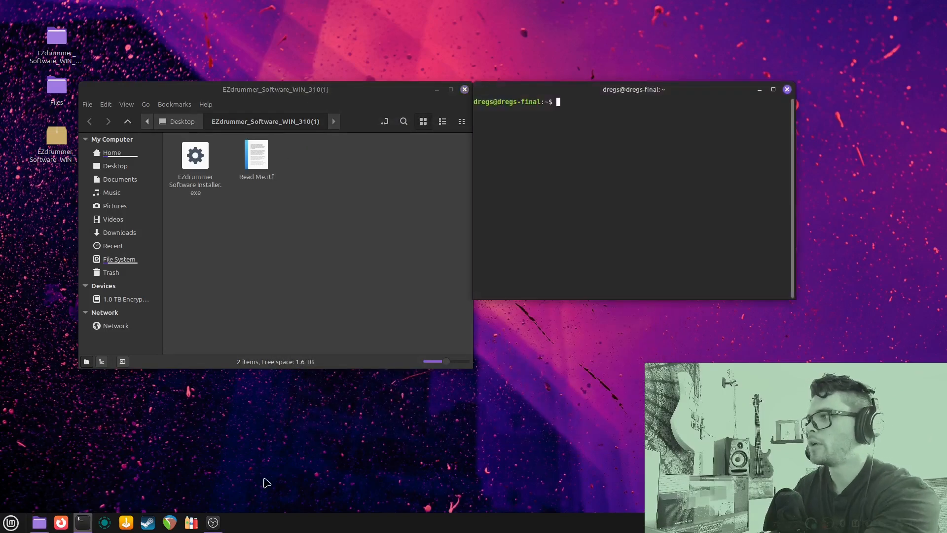
type("sudo apt i")
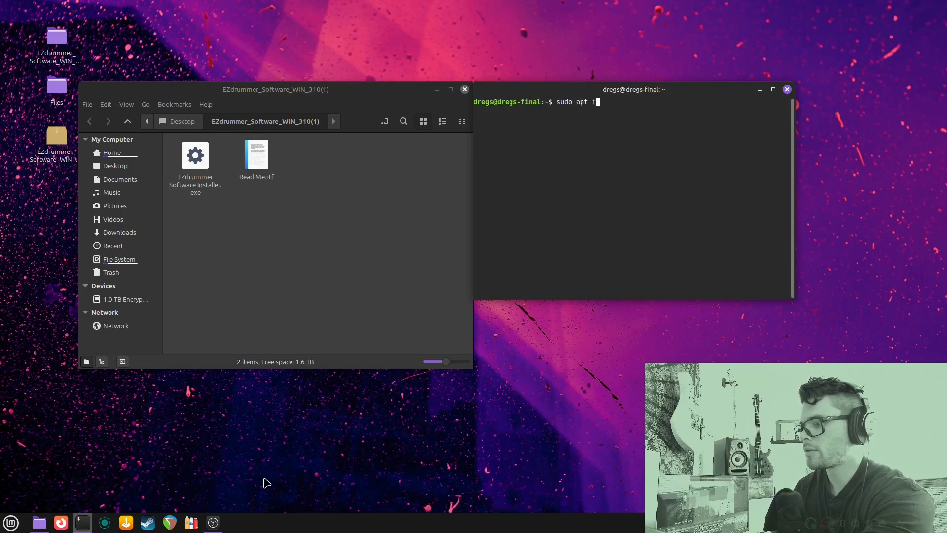
type("nstall bottlesd")
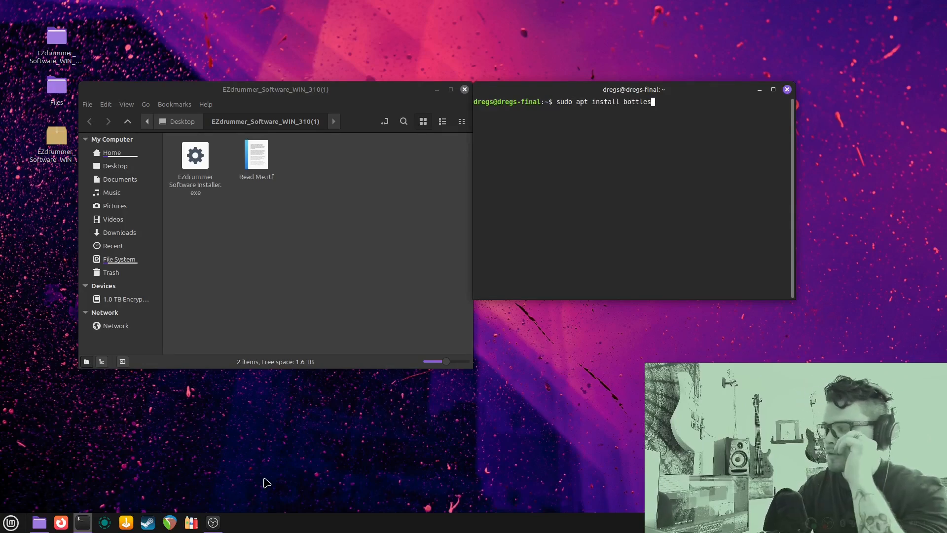
key("BackSpace")
key("BackSpace")
key("BackSpace")
key("BackSpace")
key("BackSpace")
key("BackSpace")
key("BackSpace")
key("BackSpace")
key("BackSpace")
key("BackSpace")
key("BackSpace")
key("BackSpace")
key("BackSpace")
key("BackSpace")
key("BackSpace")
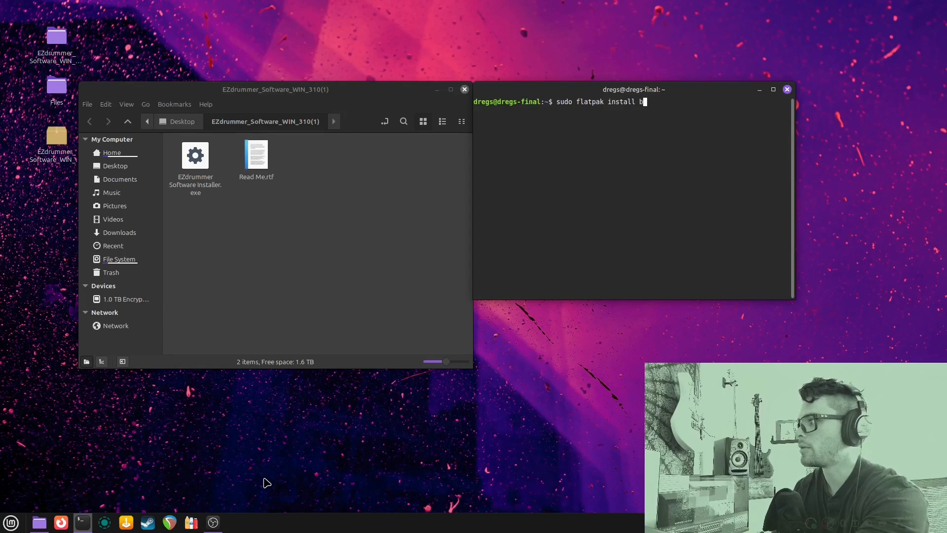
key("Return")
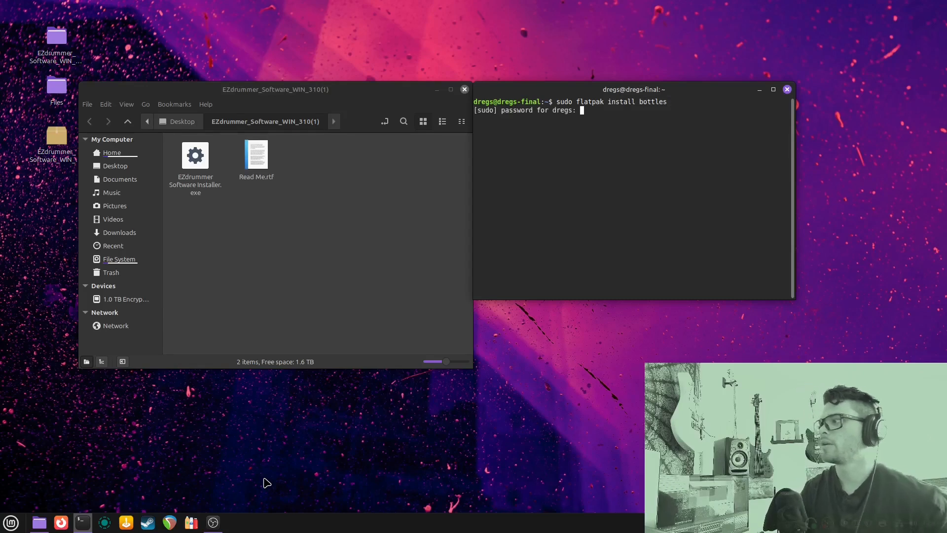
type("*")
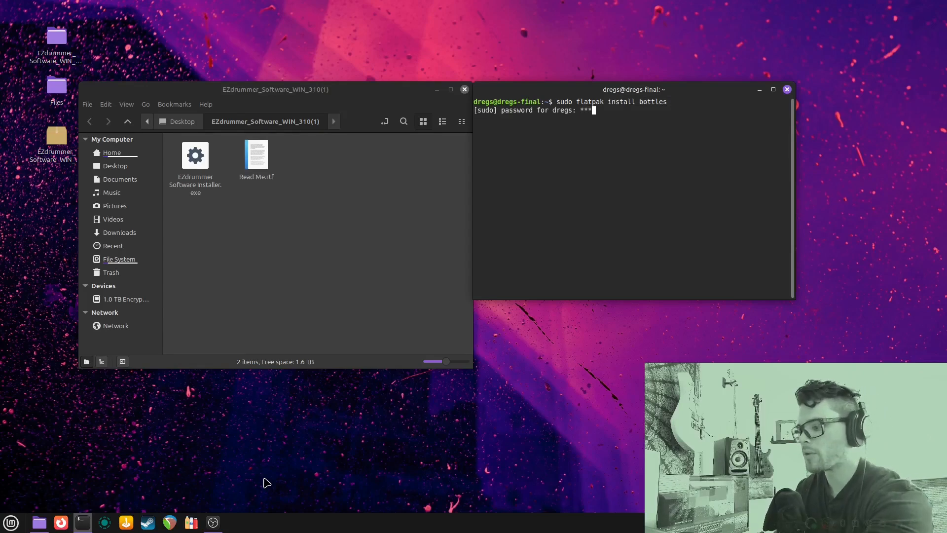
key("Return")
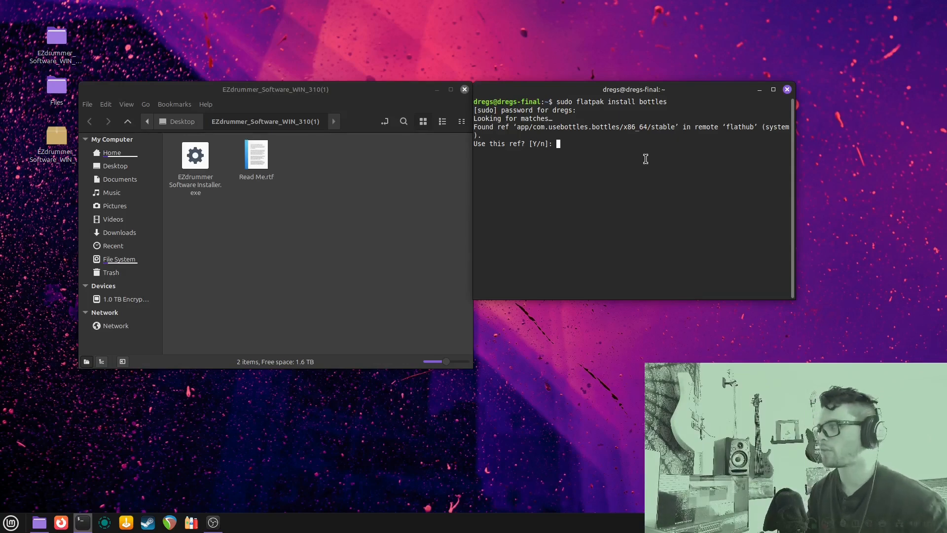
left_click(787, 90)
left_click(676, 229)
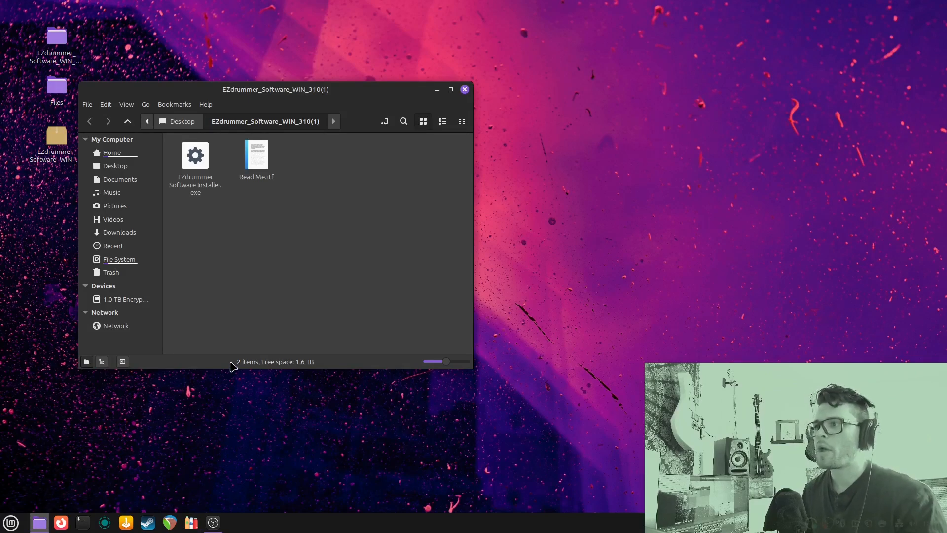
Search Software Manager for flatseal, showing Flatseal installed from Flathub
left_click(11, 522)
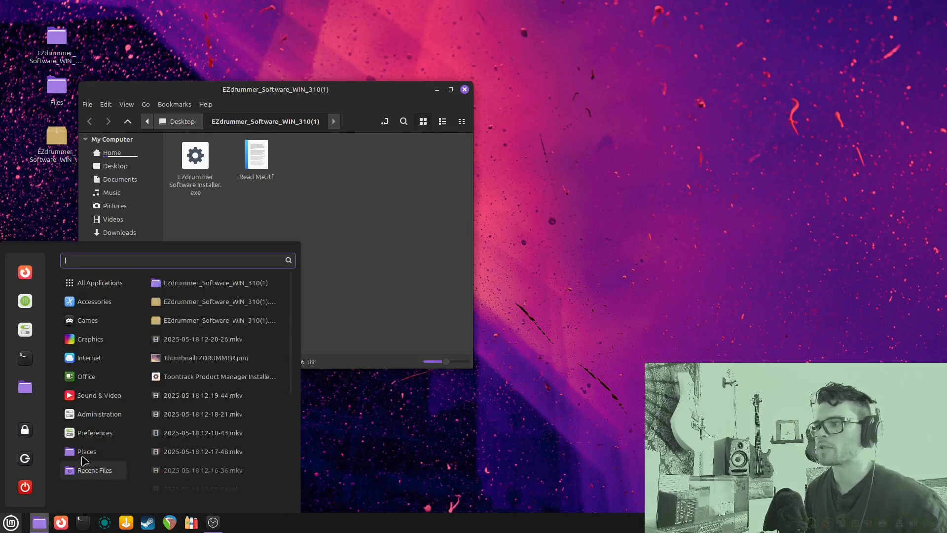
type("flat")
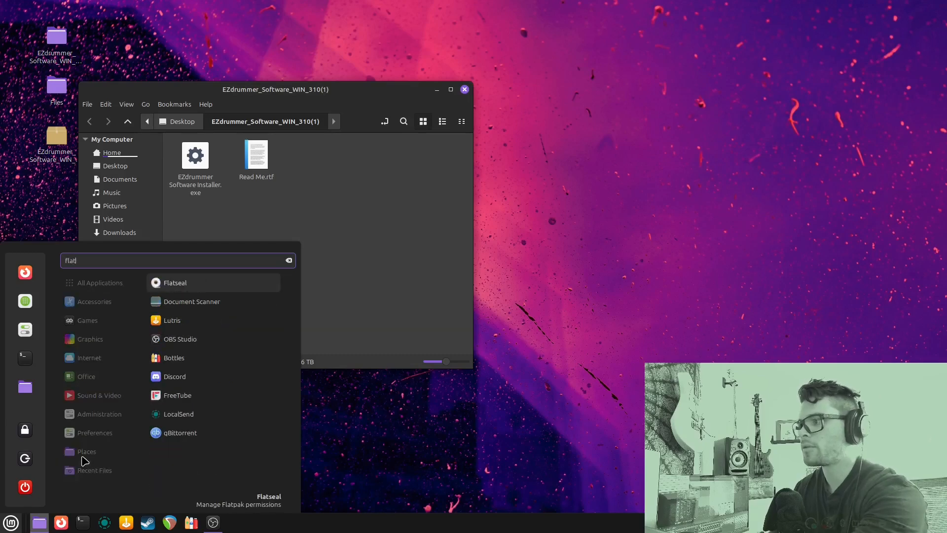
left_click(157, 287)
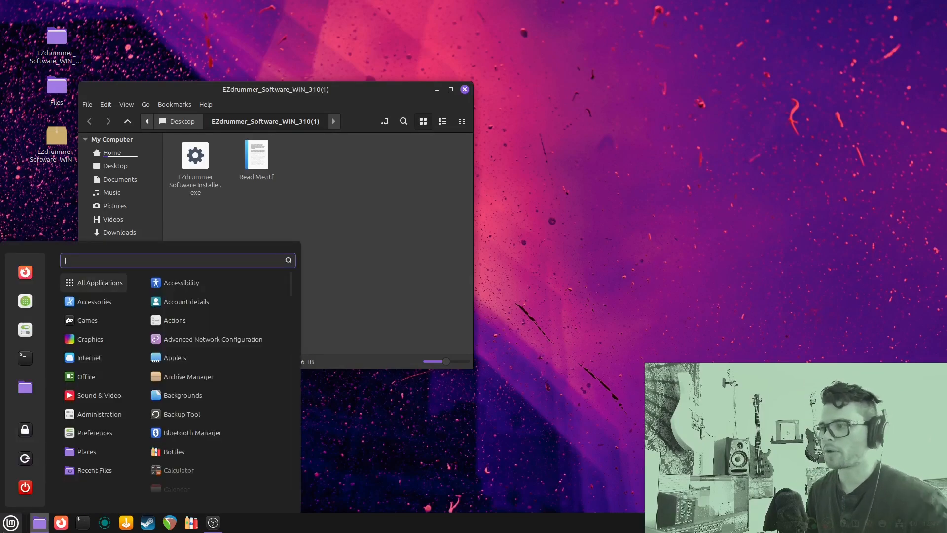
type("soft")
key("Return")
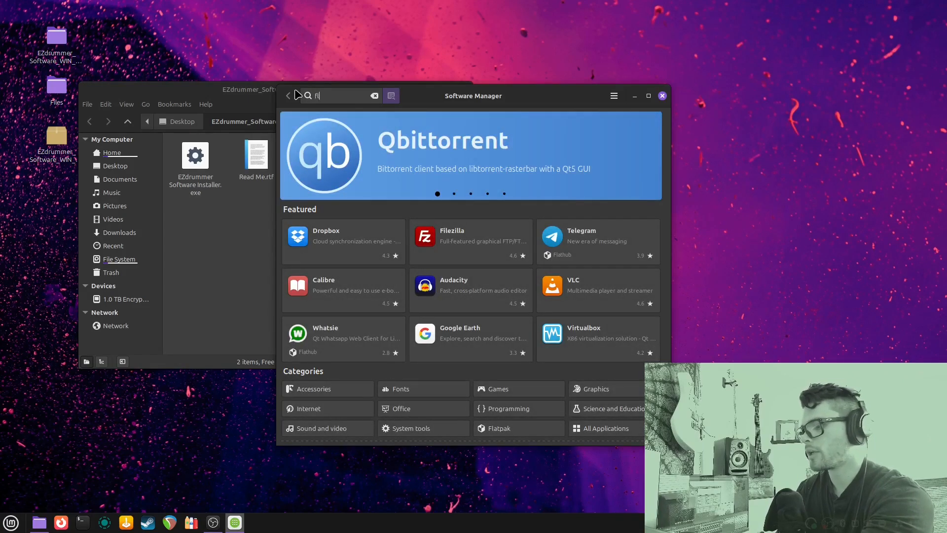
type("latseal")
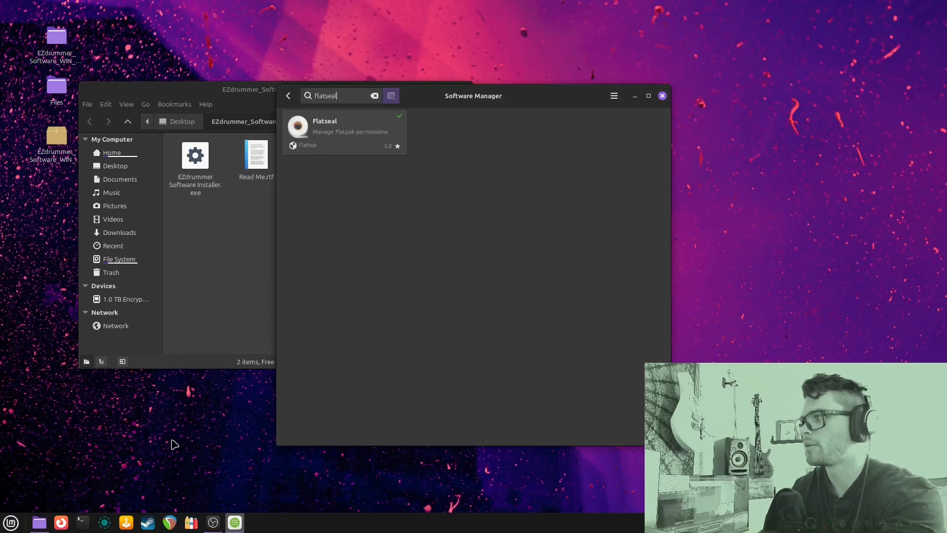
In a new terminal, run sudo apt install flatseal
key("ctrl+alt+t")
type("sudo apt install flatseal")
key("Return")
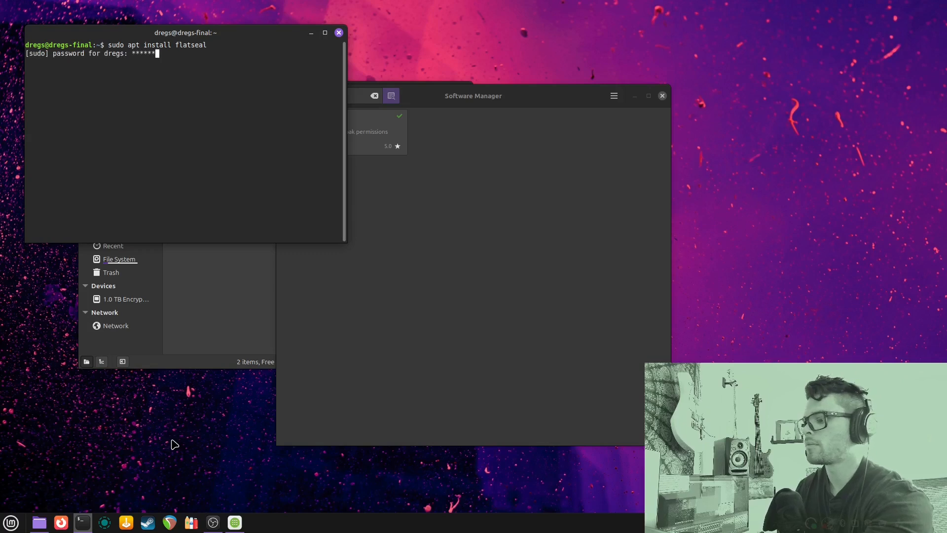
Enter the sudo password and see apt report no flatseal package
key("Return")
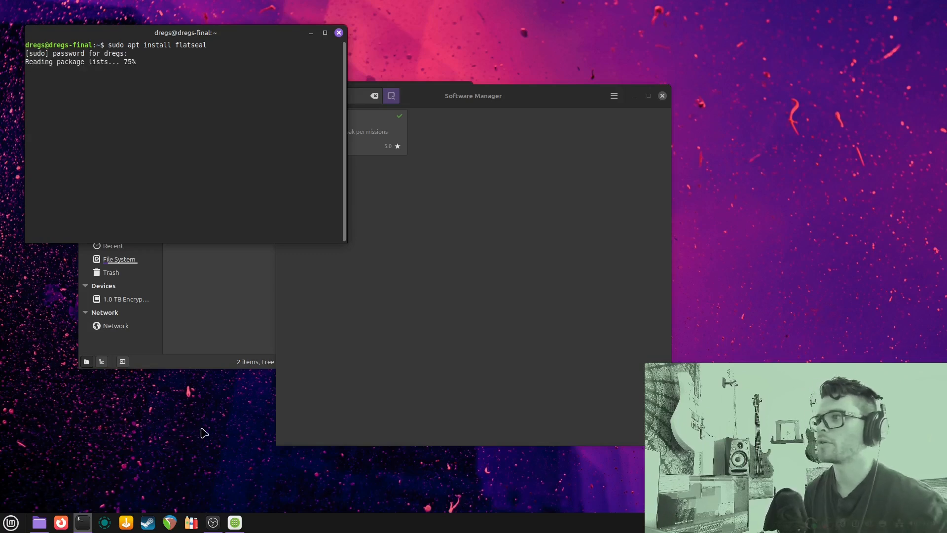
left_click_drag(98, 88, 211, 105)
left_click(204, 180)
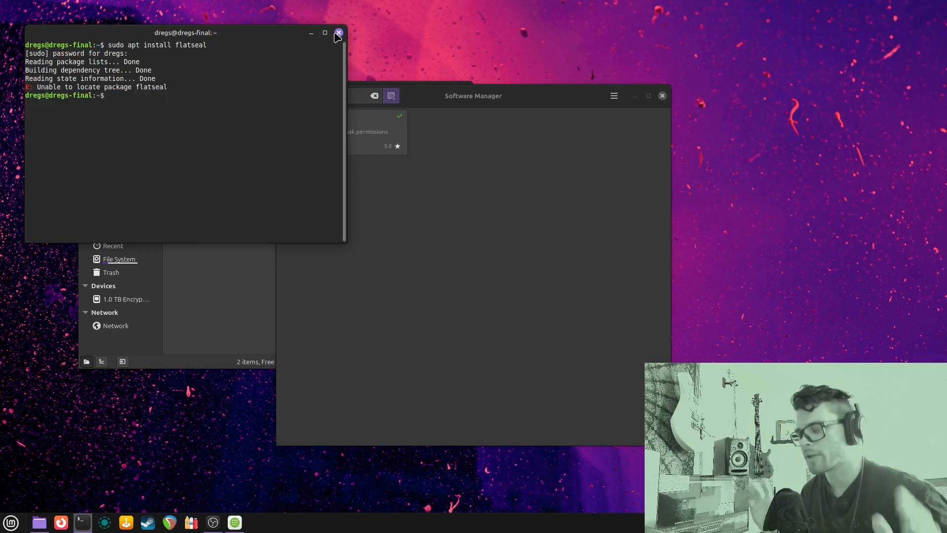
Run sudo flatpak install flatseal, then close the terminal
type("sudo flatpak install flat")
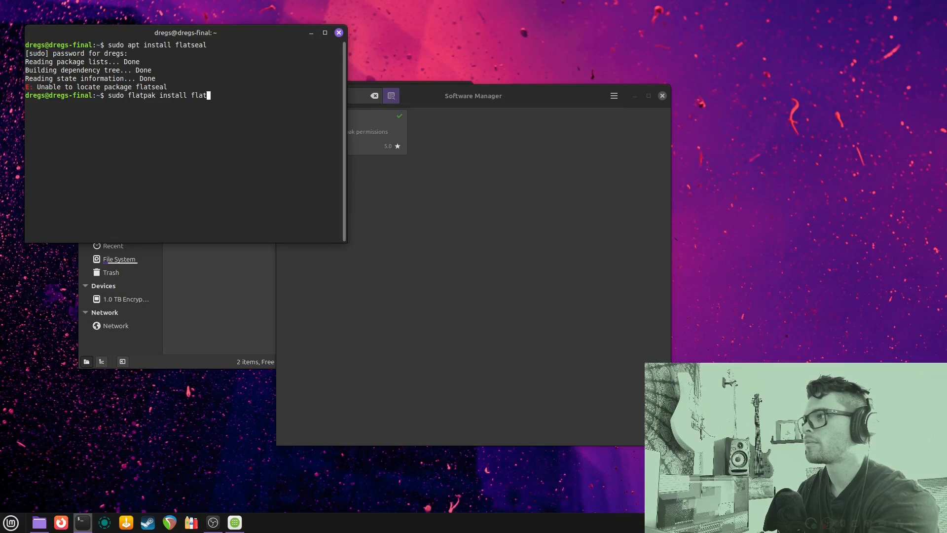
type("l")
key("Return")
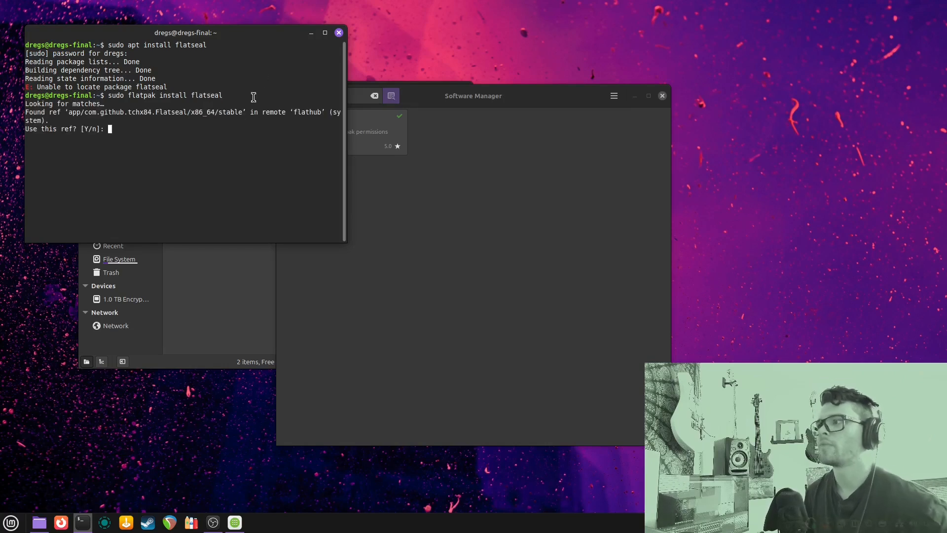
left_click_drag(109, 96, 223, 95)
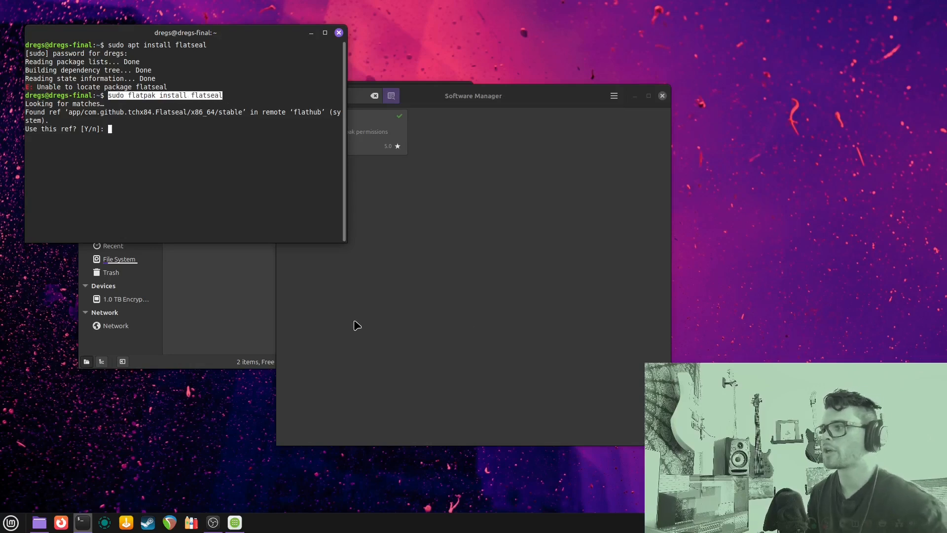
left_click(339, 32)
left_click(292, 185)
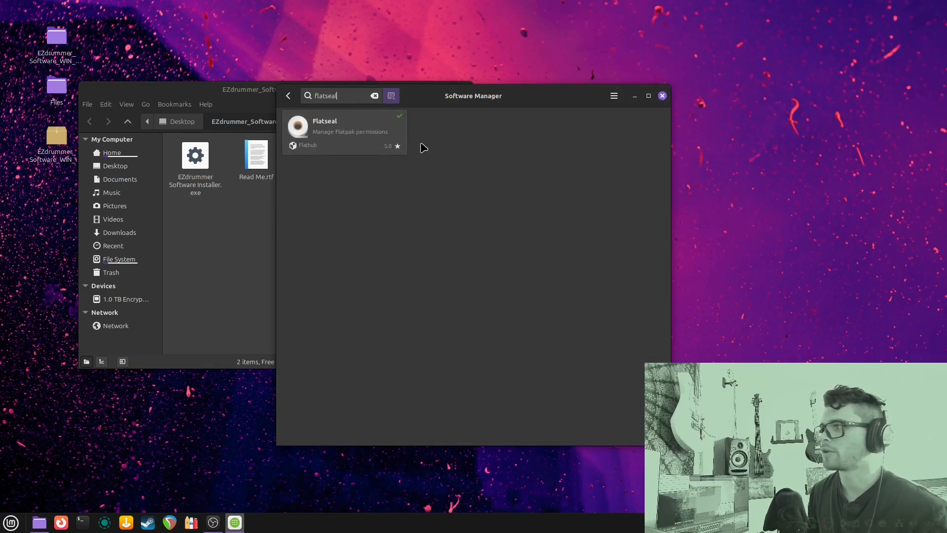
Close Software Manager, launch Flatseal, and move its window right to browse the app list
left_click(662, 96)
key("super")
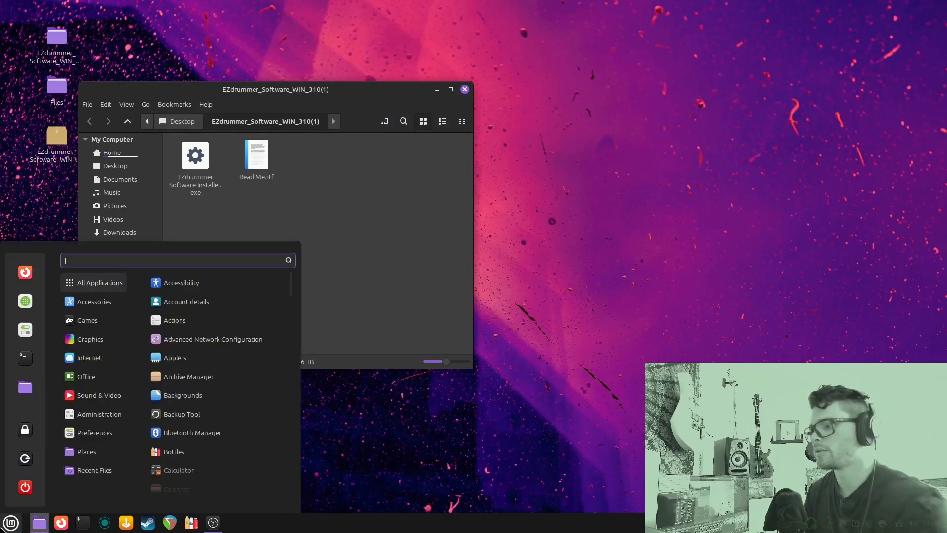
type("fla")
key("Return")
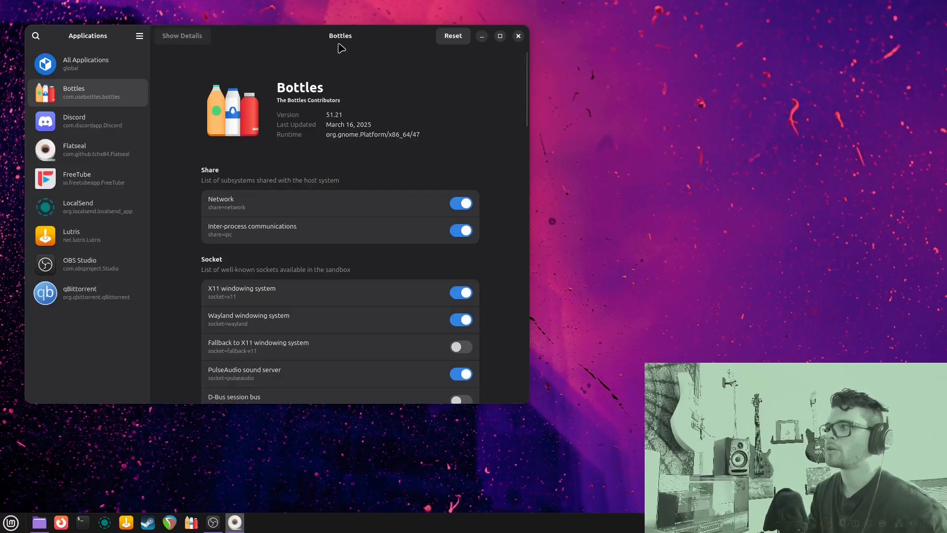
left_click_drag(340, 35, 462, 34)
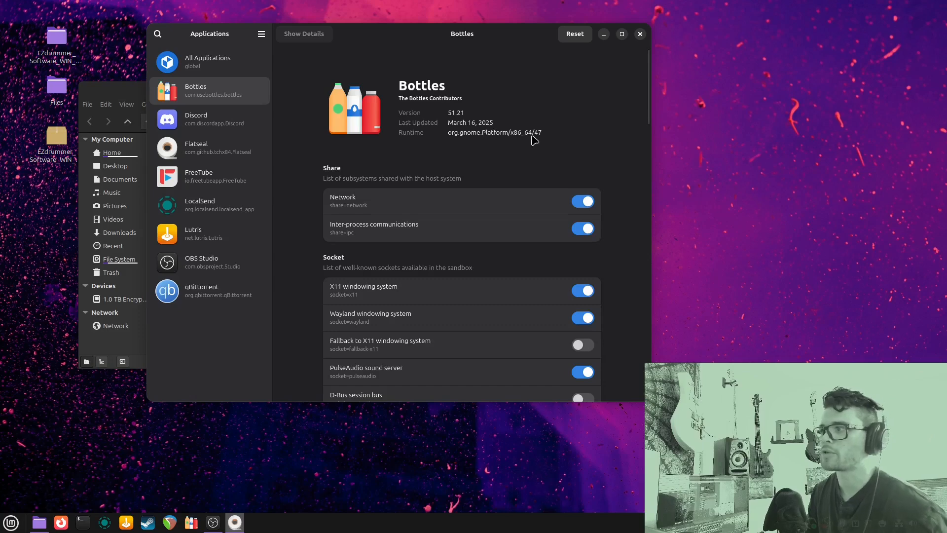
scroll(523, 144, "down", 4)
scroll(304, 148, "down", 6)
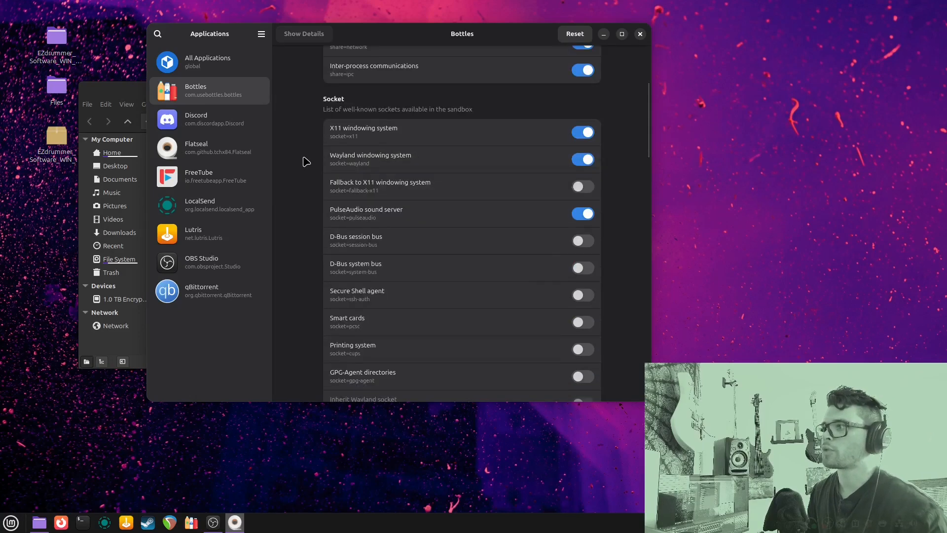
scroll(307, 161, "up", 4)
scroll(306, 162, "up", 1)
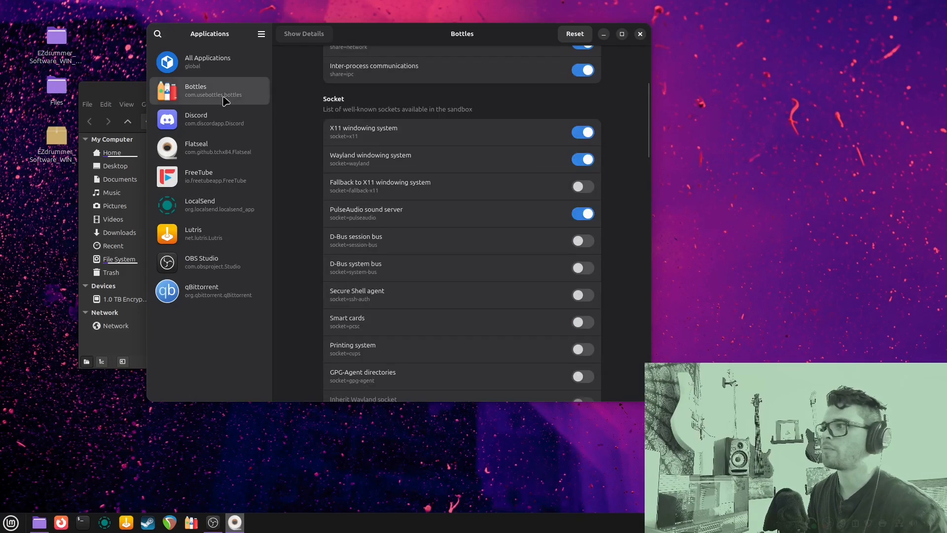
Review Bottles' sandbox permissions in Flatseal, then close Flatseal
left_click(214, 150)
left_click(217, 100)
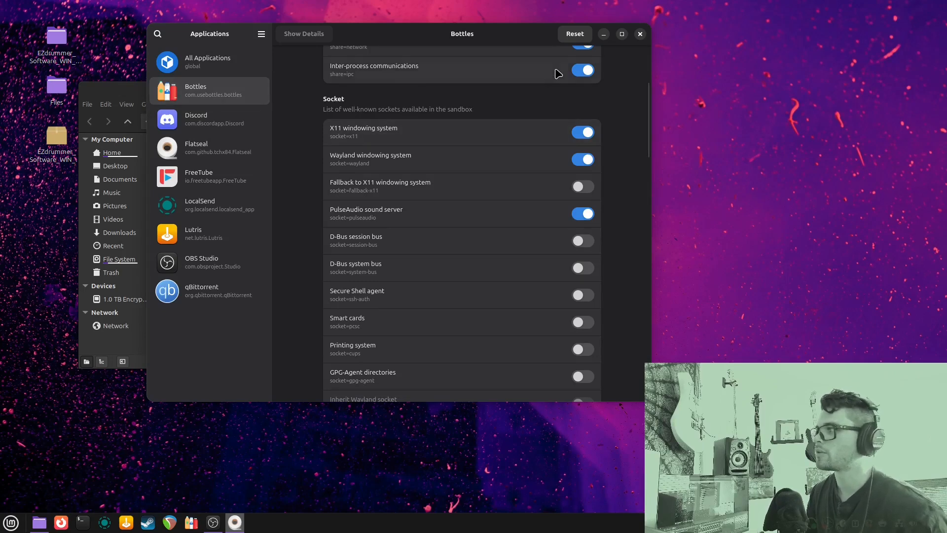
scroll(605, 120, "down", 10)
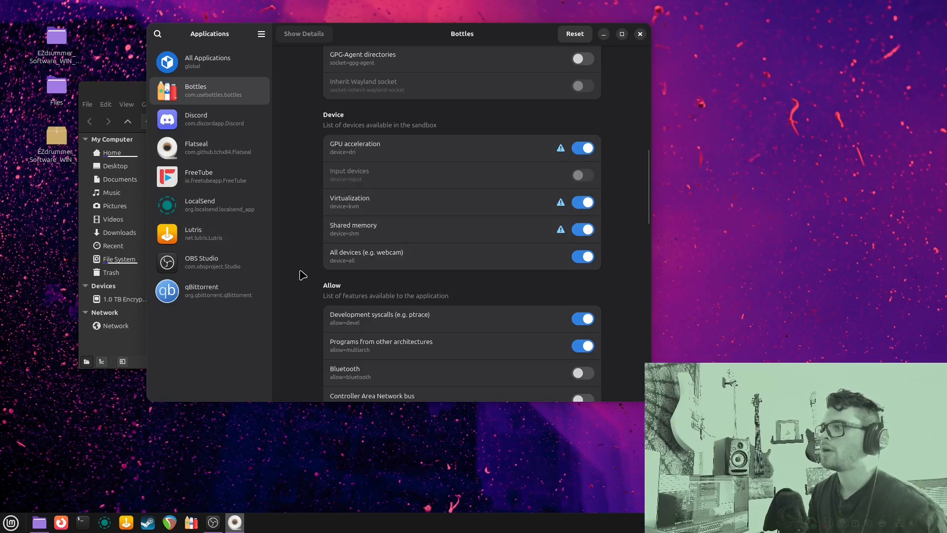
scroll(332, 228, "up", 6)
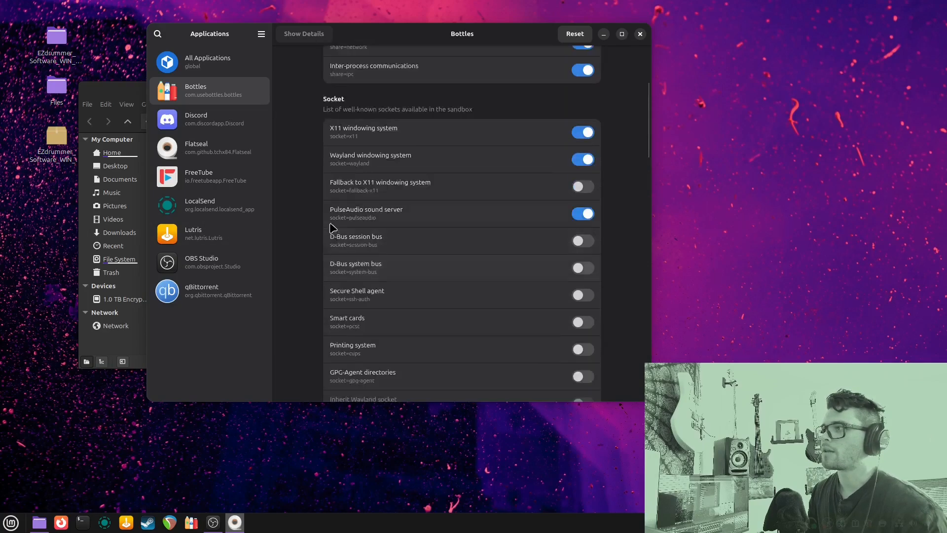
scroll(332, 228, "up", 3)
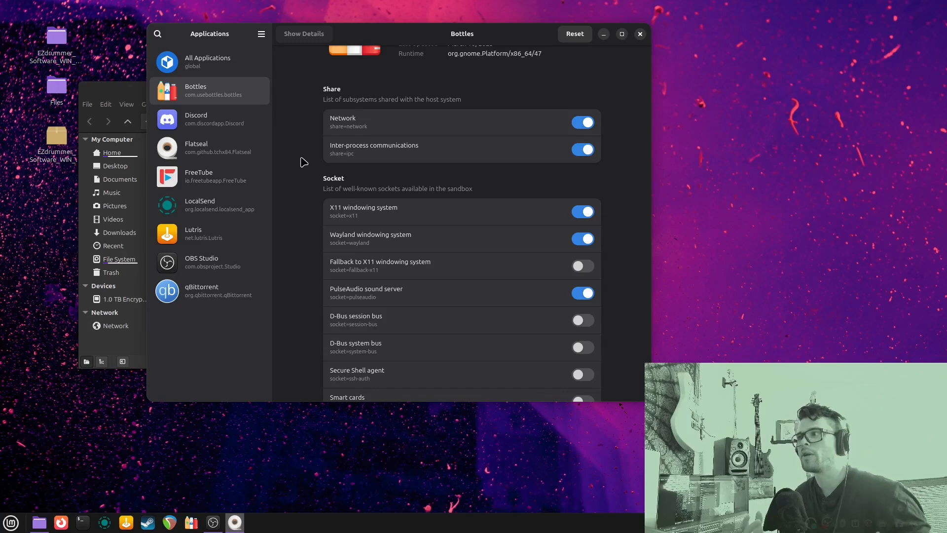
left_click(640, 34)
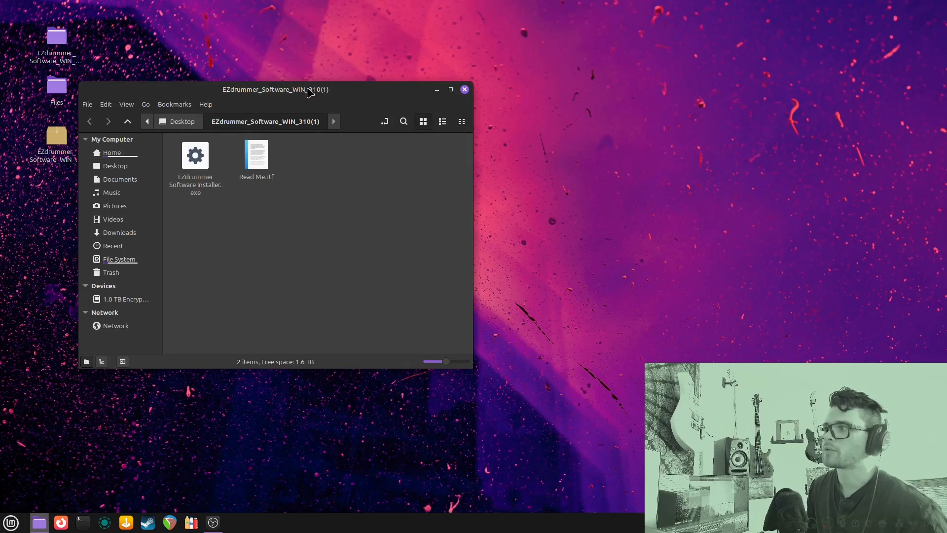
Open EZdrummer Software Installer.exe with Bottles and choose Create New Bottle
left_click_drag(311, 92, 356, 72)
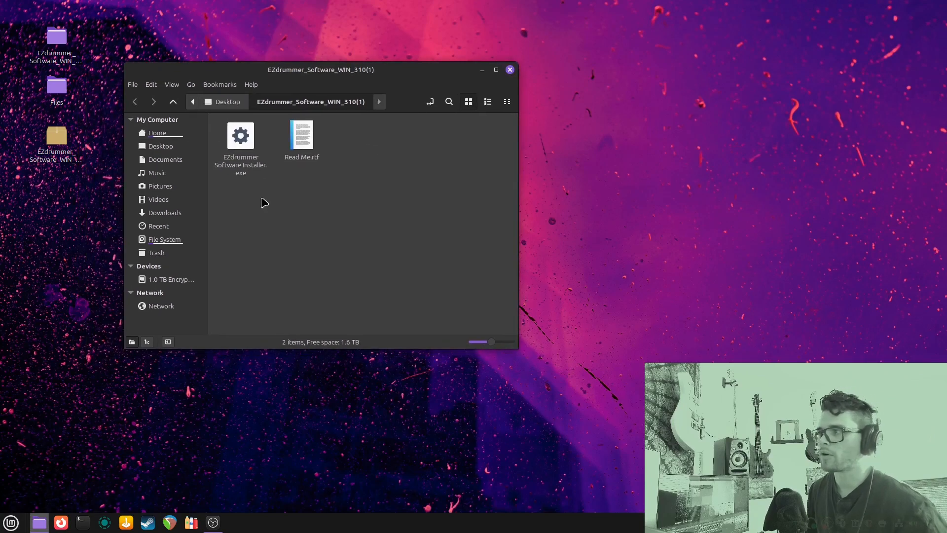
double_click(241, 138)
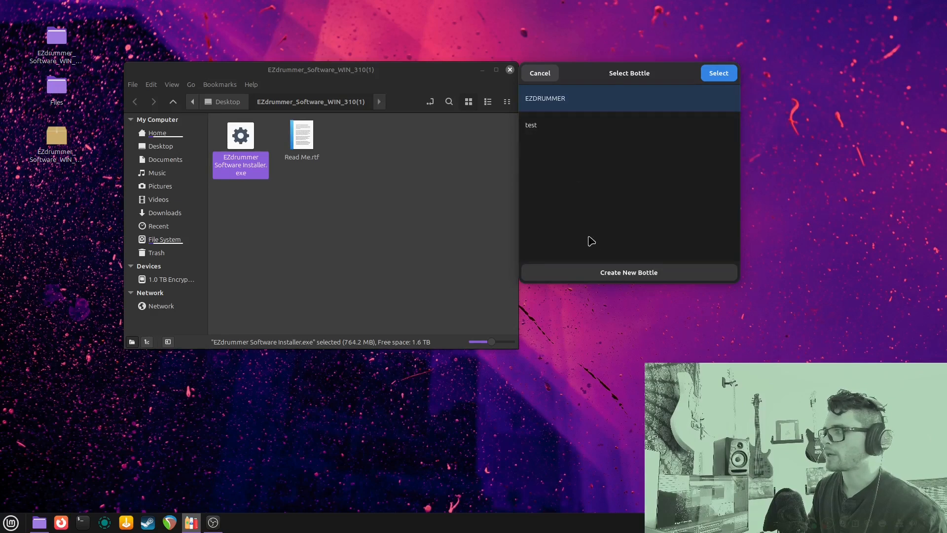
left_click(655, 272)
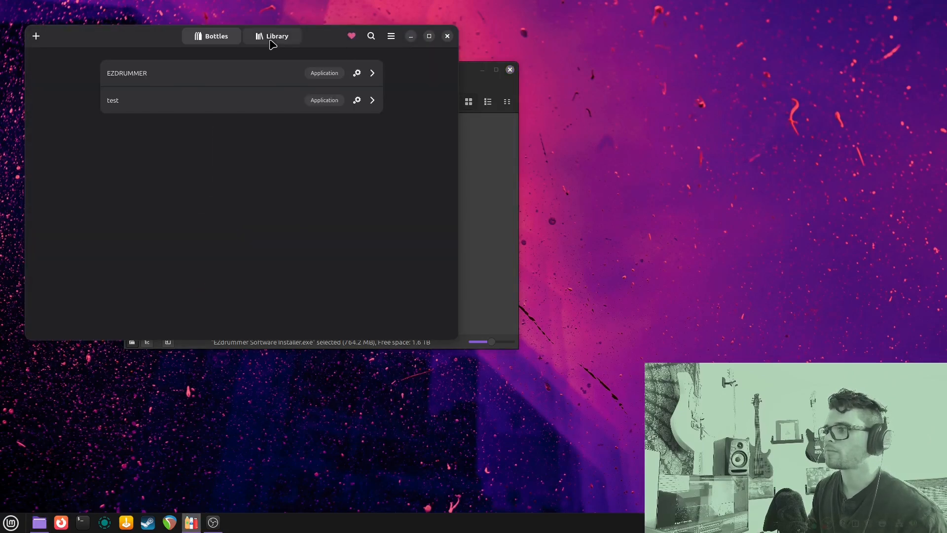
left_click_drag(174, 42, 486, 63)
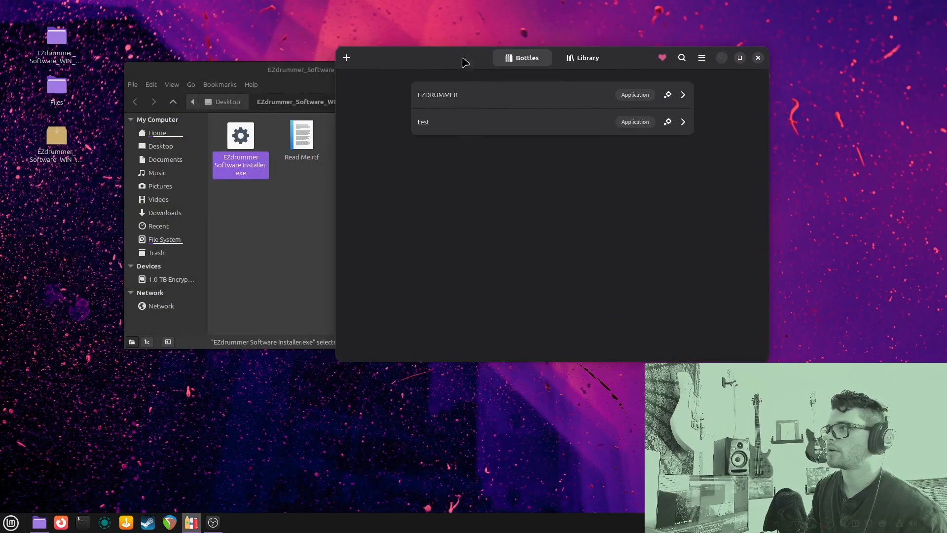
Create an Application bottle named 'test 2' on the sys-wine-10.0 runner
left_click(347, 58)
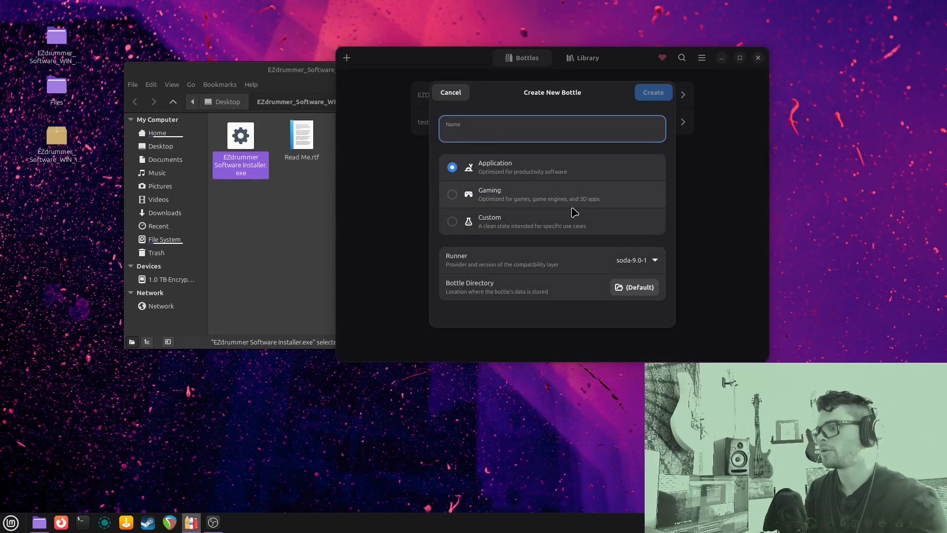
type("test 2")
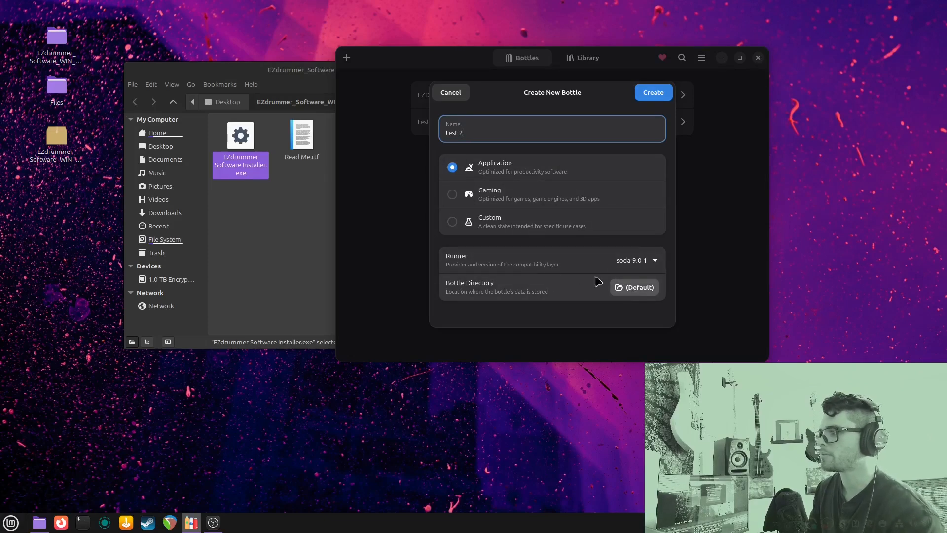
left_click(646, 265)
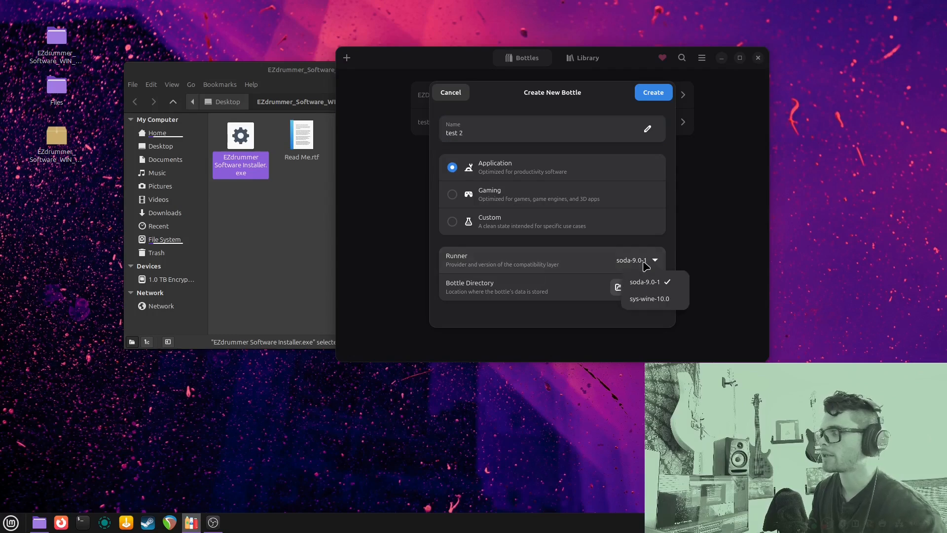
left_click(655, 300)
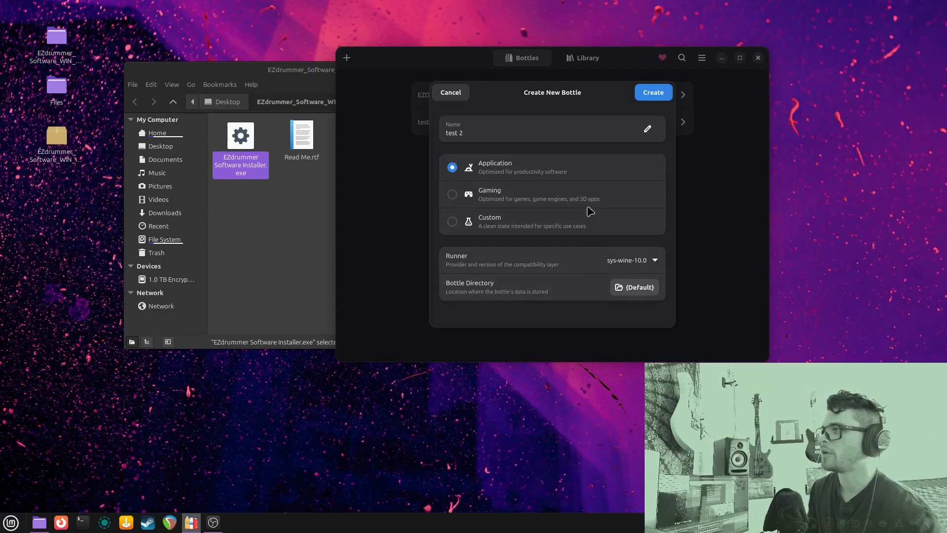
left_click(655, 93)
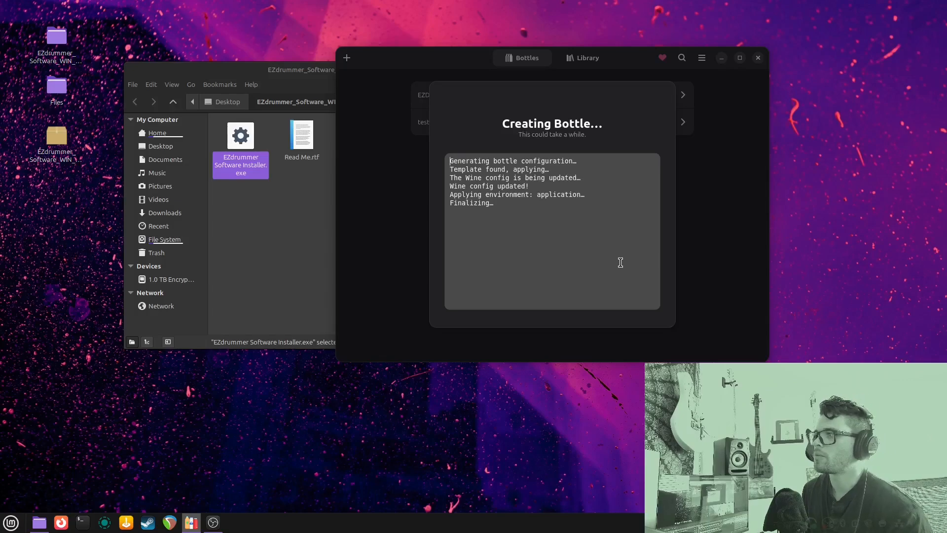
Dismiss the creation notice and open the test 2 bottle's details
left_click(553, 267)
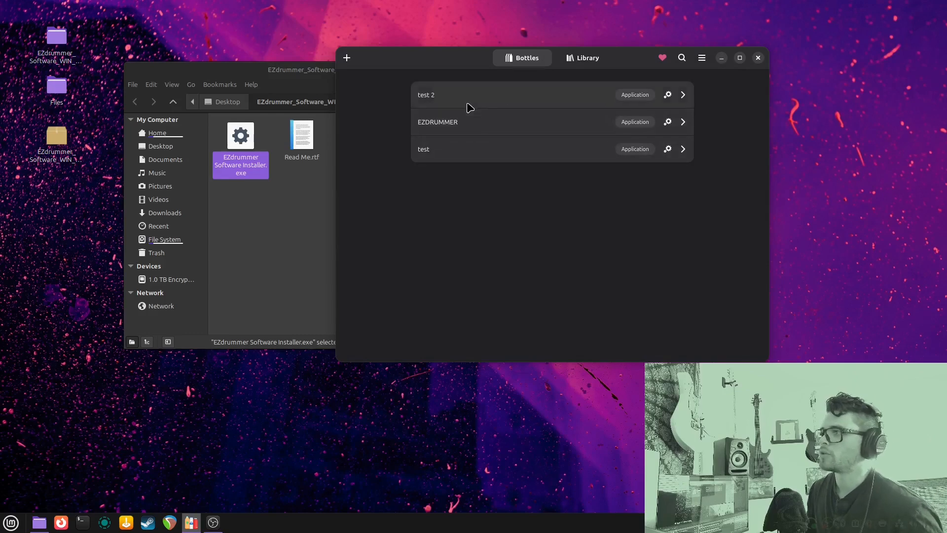
left_click(473, 157)
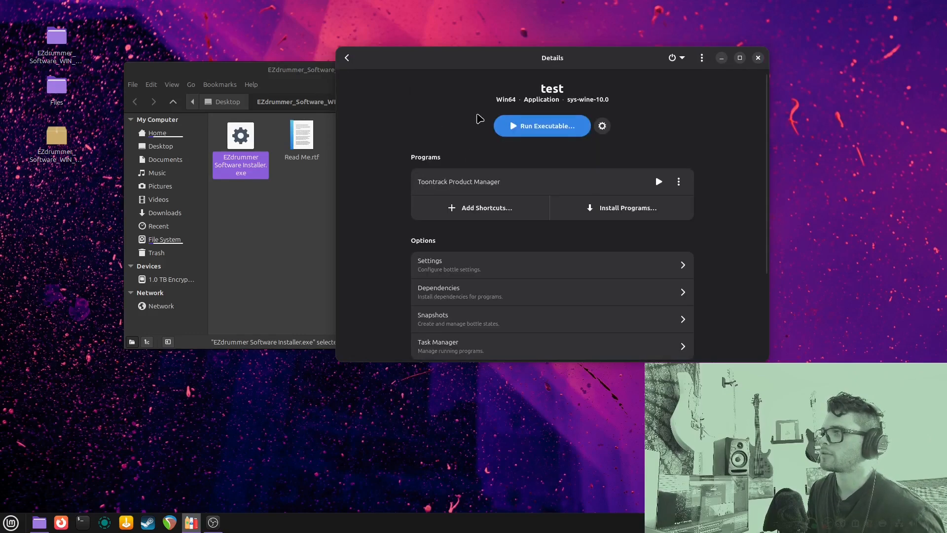
left_click(347, 58)
left_click(476, 95)
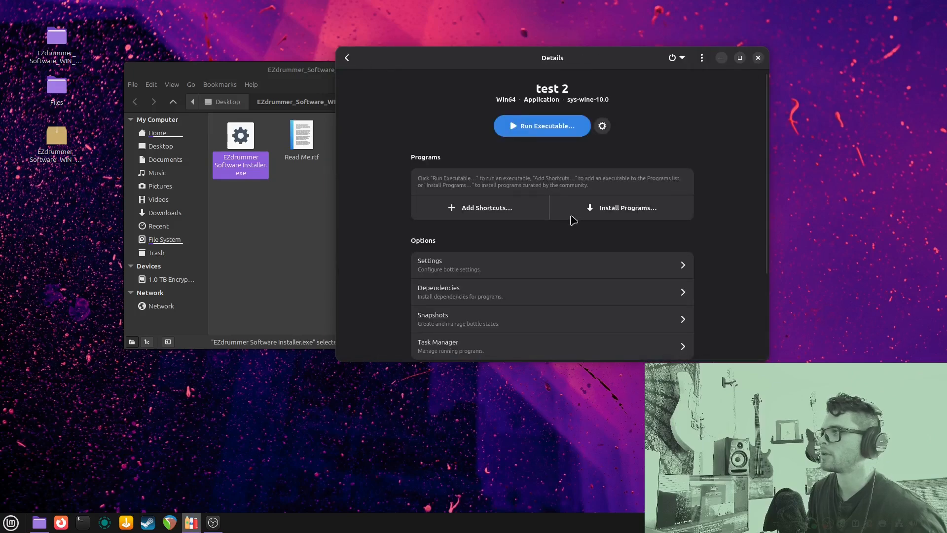
Run EZdrummer Software Installer.exe from test 2, bringing up the bottle picker
left_click(561, 127)
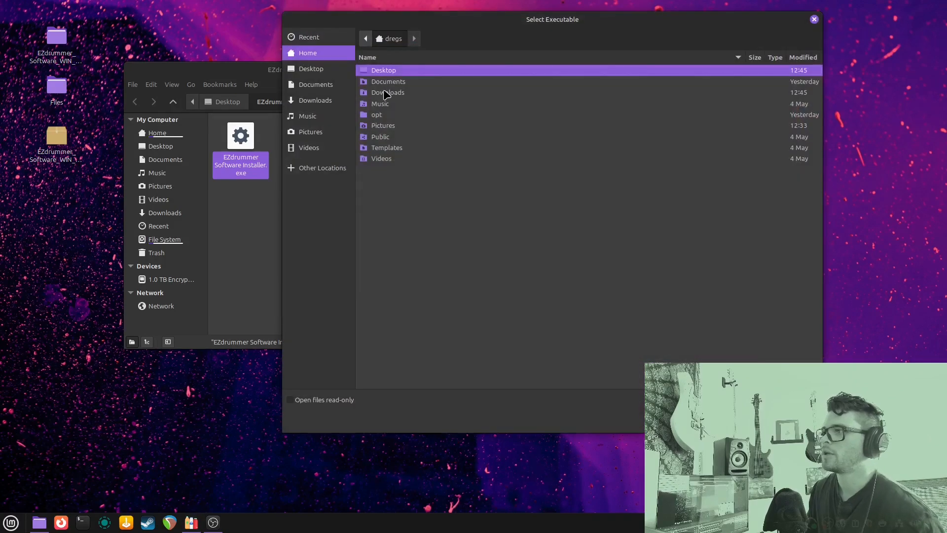
left_click(266, 195)
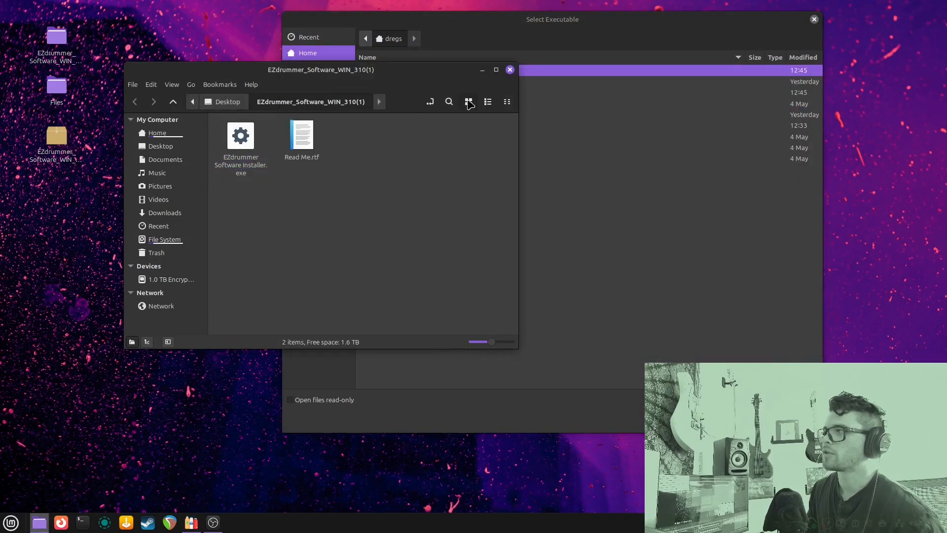
left_click(466, 32)
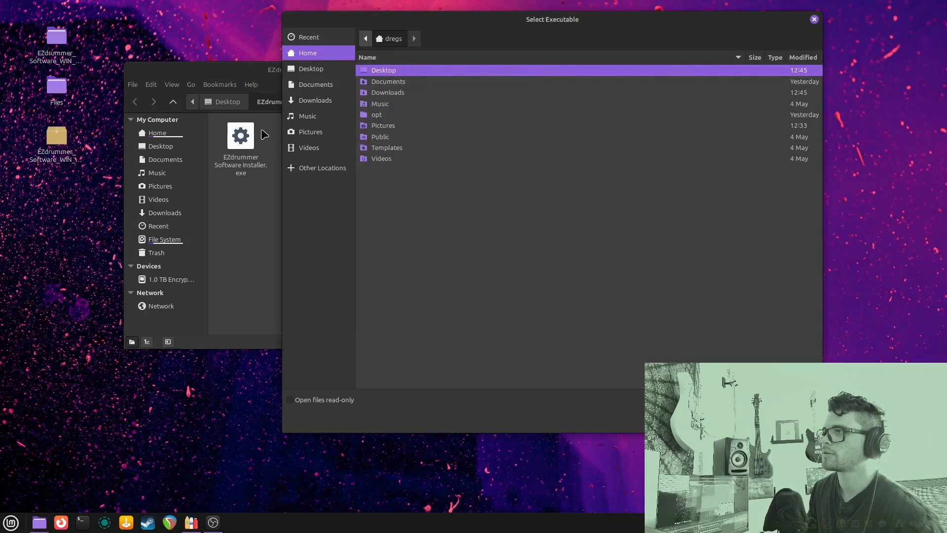
double_click(241, 136)
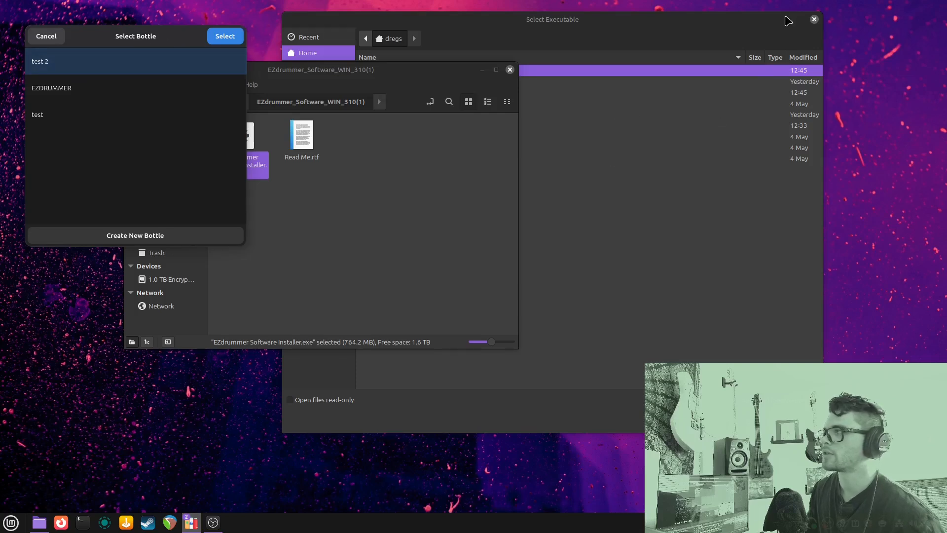
left_click(814, 19)
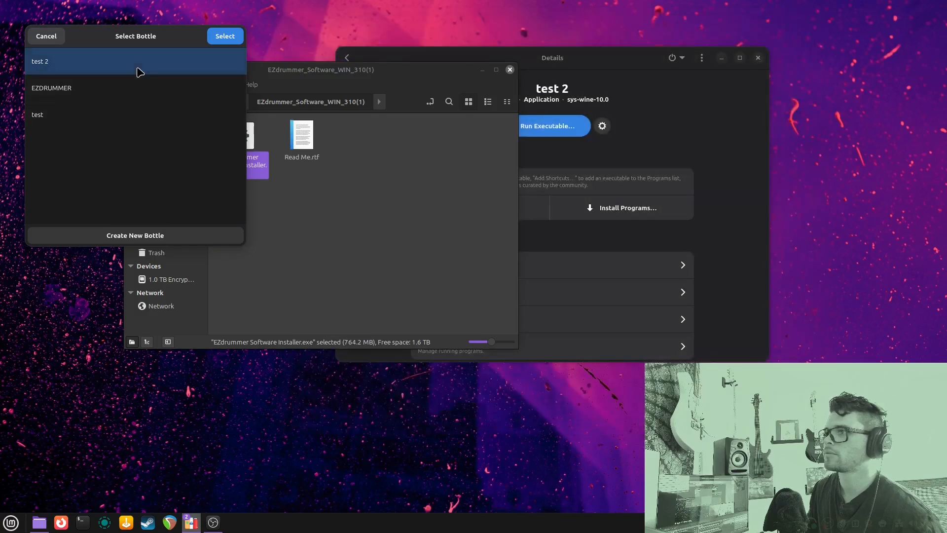
Choose the test 2 bottle for the EZdrummer 3 installer, accept the licence and install the files
left_click_drag(174, 35, 661, 74)
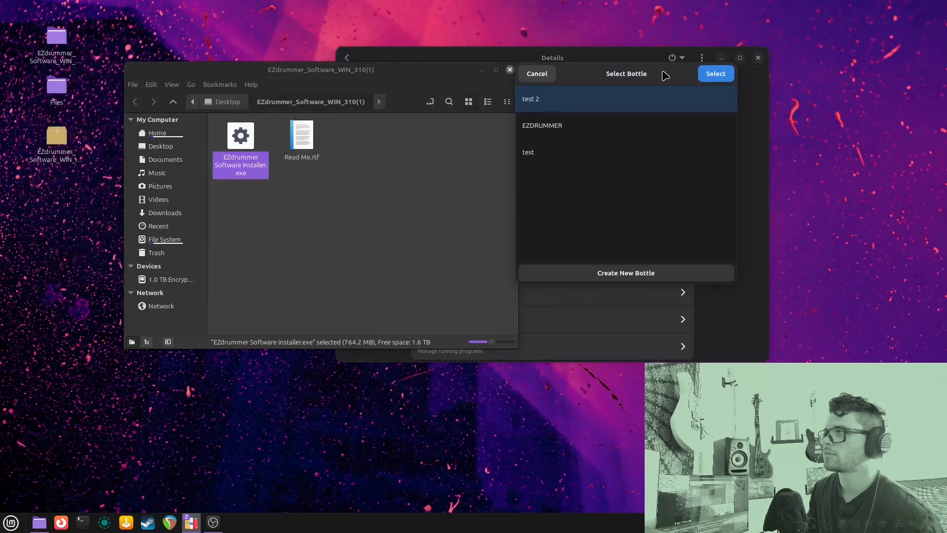
left_click(718, 72)
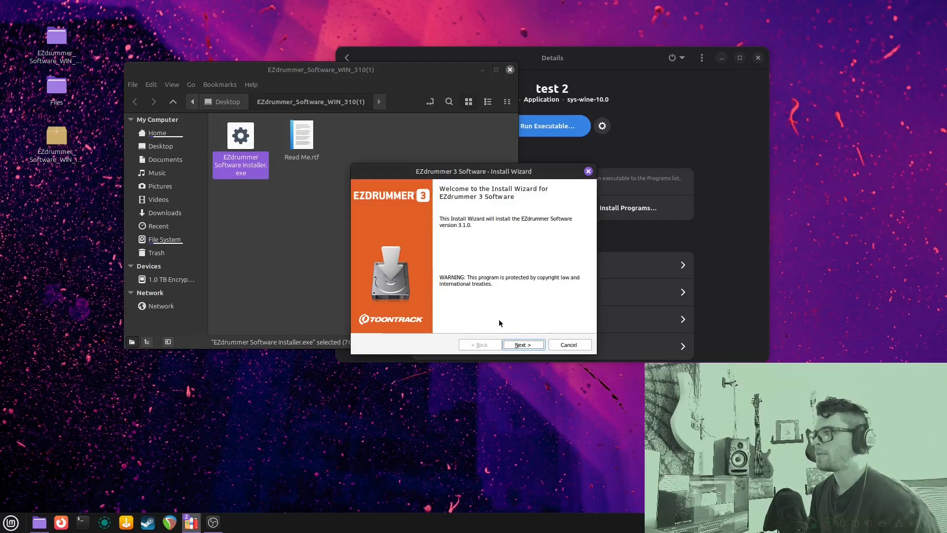
left_click(516, 345)
left_click(446, 310)
left_click(518, 345)
left_click(520, 346)
left_click(521, 345)
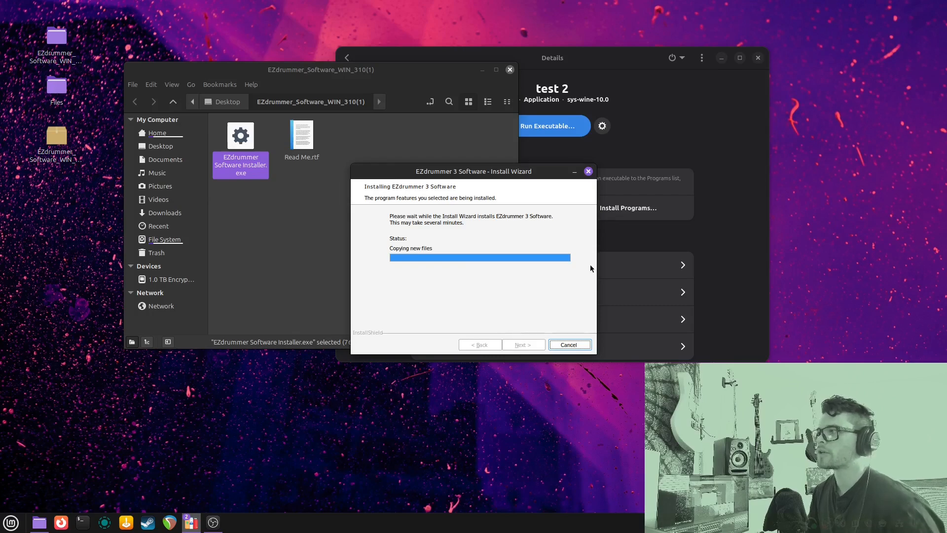
left_click(646, 144)
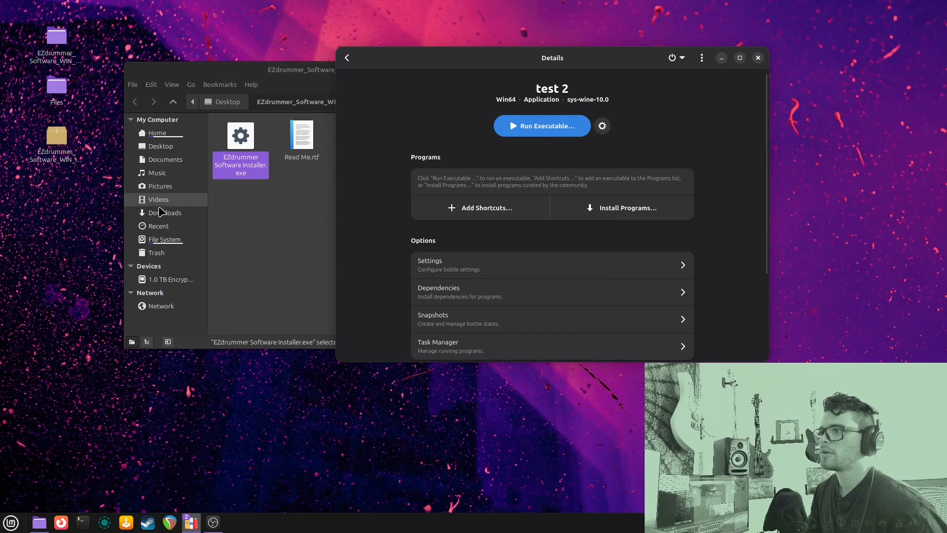
Go back to the bottles list and open the EZDRUMMER bottle's details
left_click(288, 242)
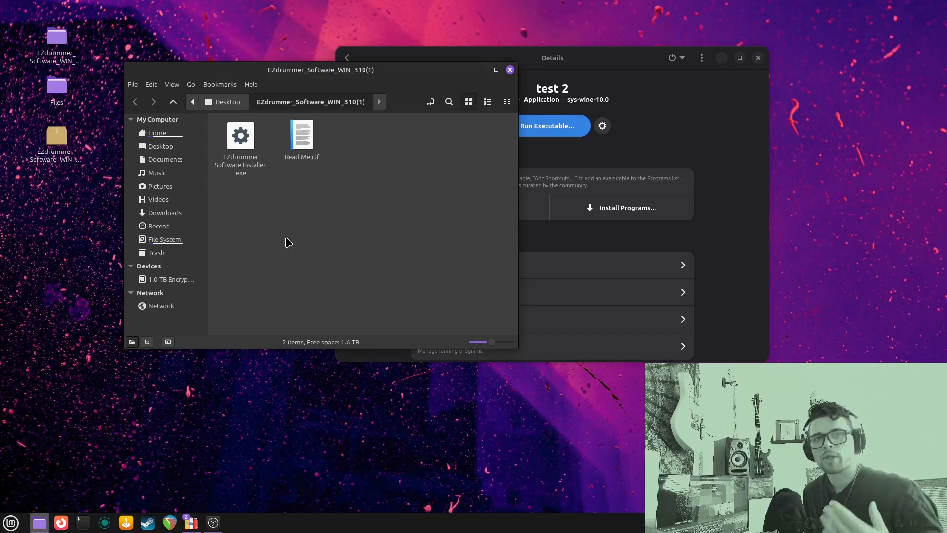
left_click(599, 95)
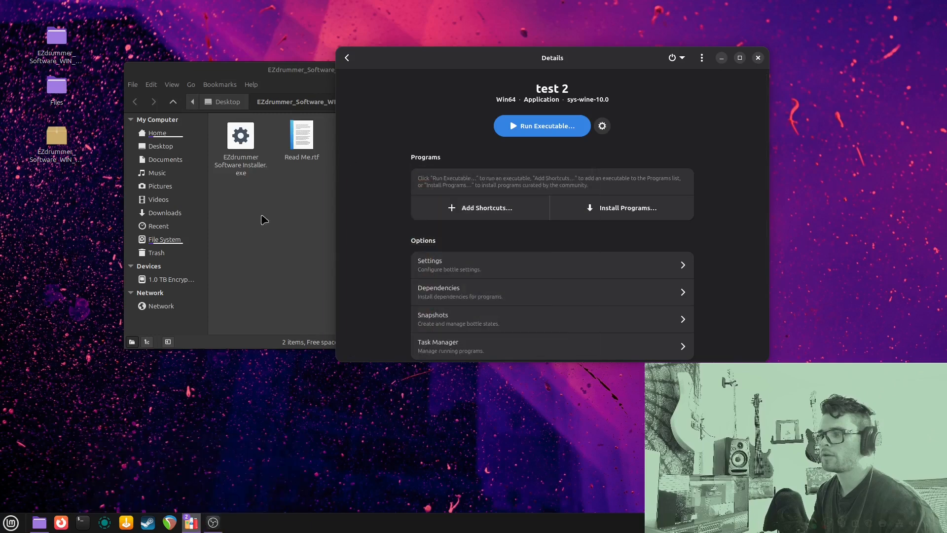
left_click(305, 191)
left_click(401, 58)
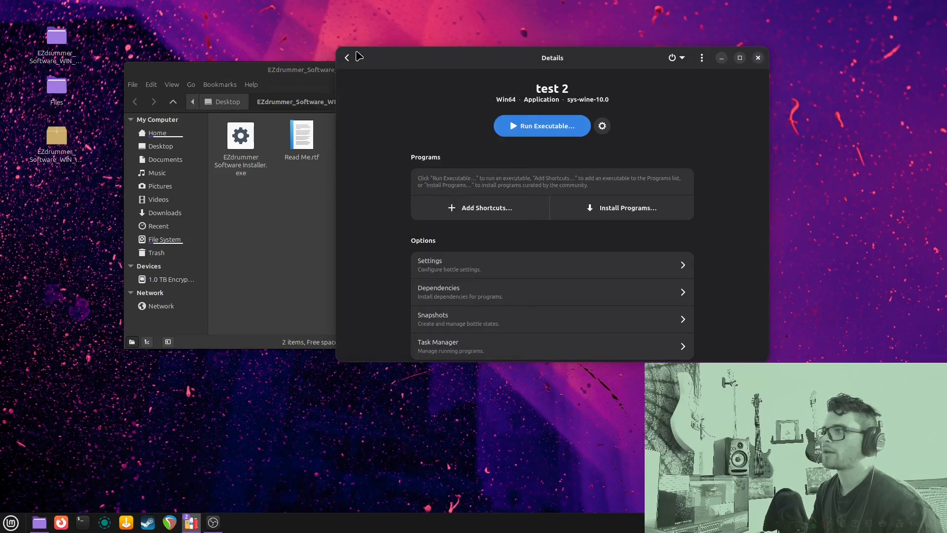
left_click(346, 57)
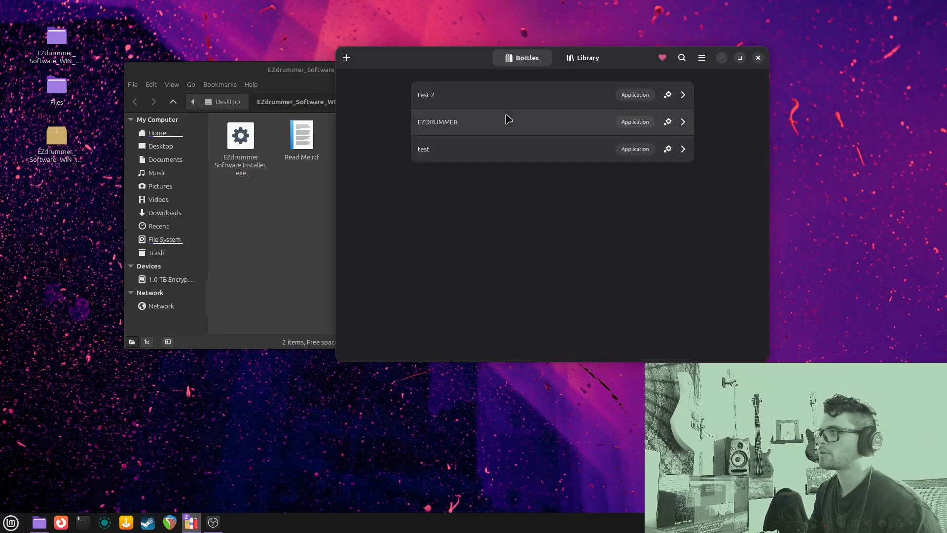
left_click(519, 124)
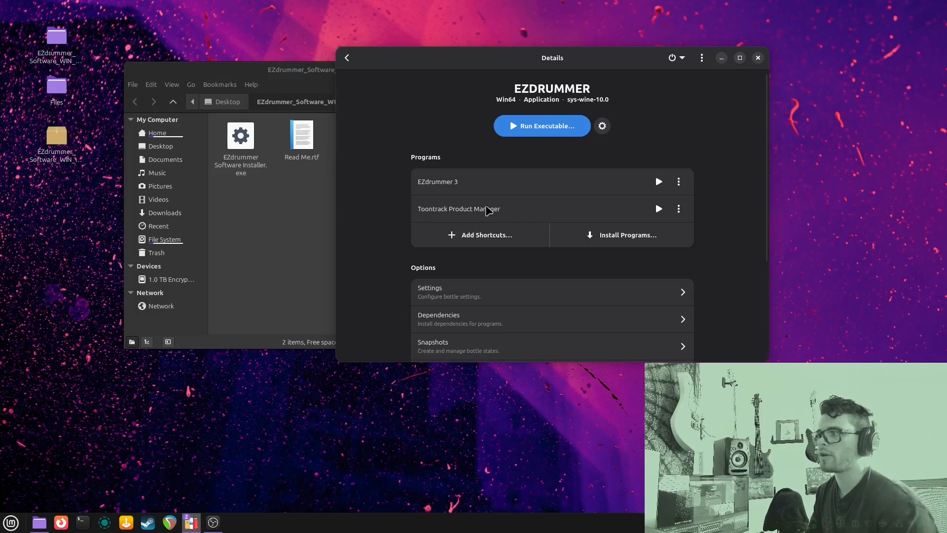
Launch EZdrummer 3 from the EZDRUMMER bottle and tile the bottle details on the left half
left_click(658, 182)
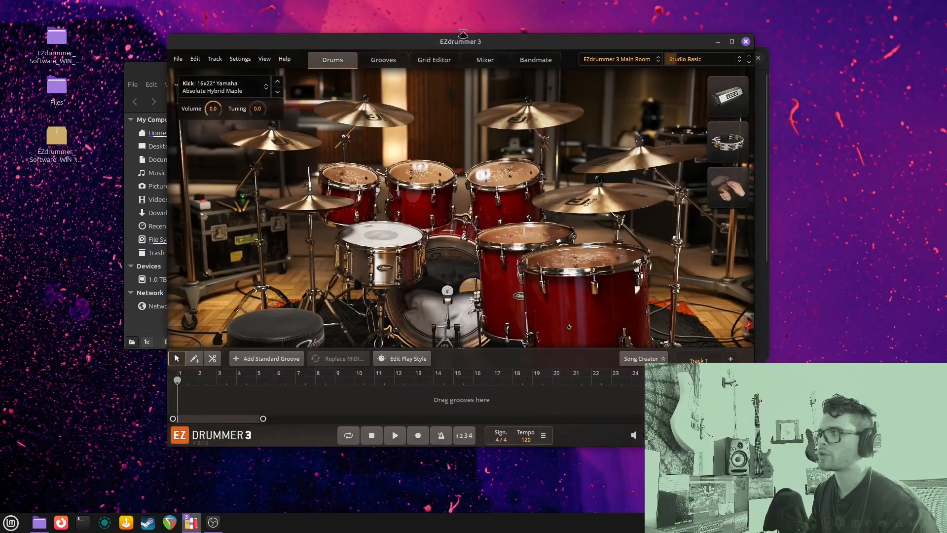
left_click_drag(462, 40, 582, 112)
left_click_drag(533, 58, 2, 130)
left_click_drag(559, 111, 946, 211)
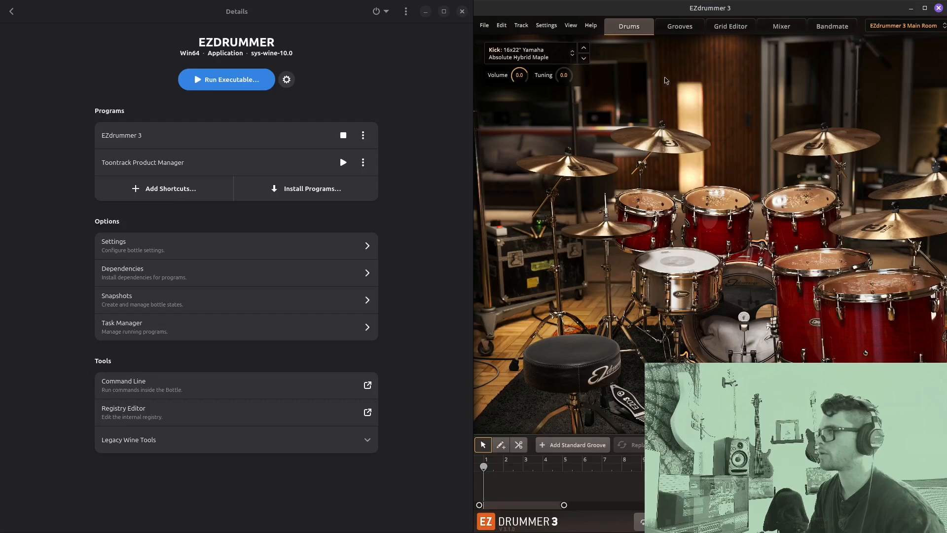
left_click_drag(725, 13, 673, 37)
Show the 21st Century Metal grooves and preview Touch Base at 130 BPM
left_click(581, 54)
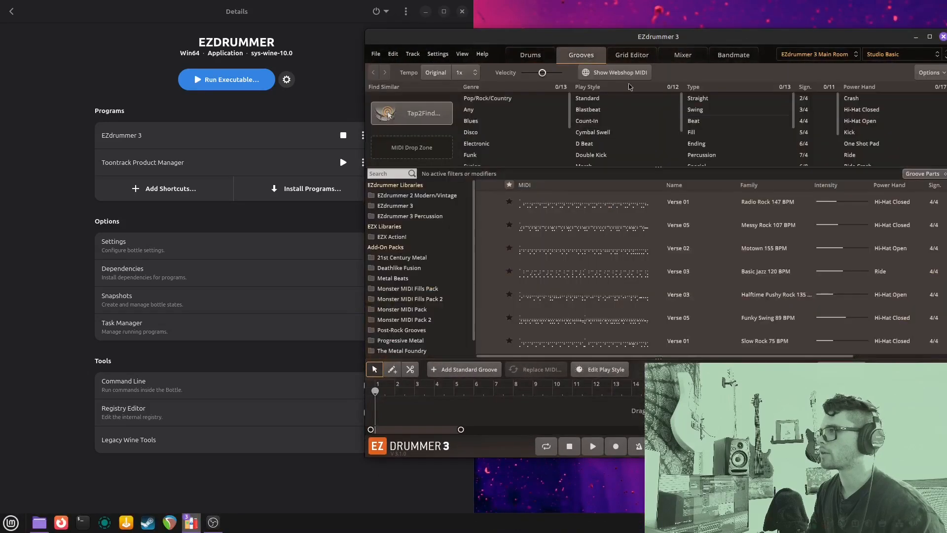
scroll(402, 242, "down", 1)
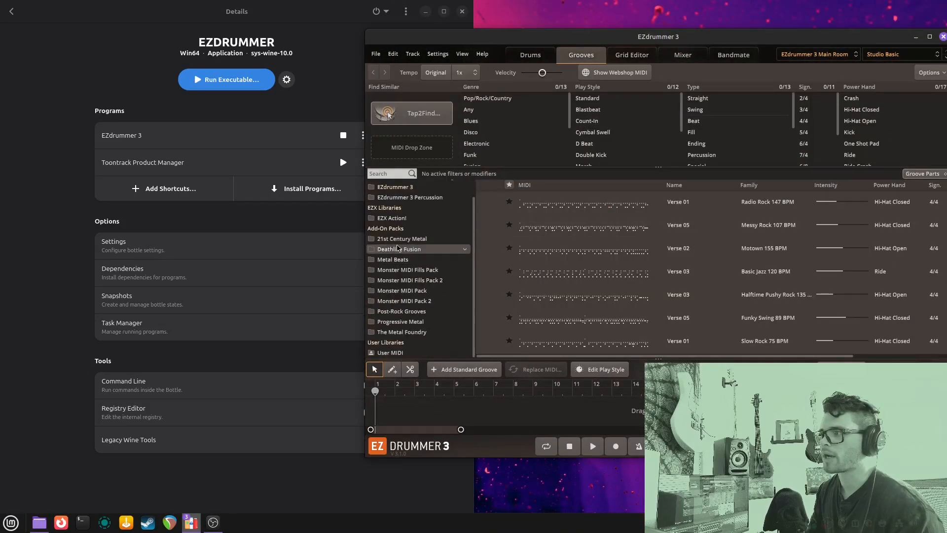
left_click(402, 242)
left_click(577, 226)
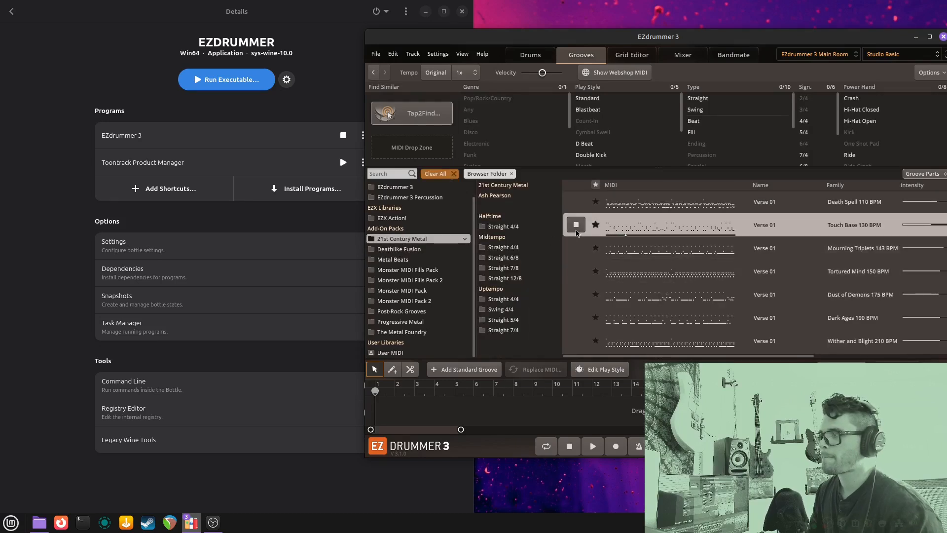
Preview Dust of Demons, then place it at bar 5 and add Tortured Mind to the song track
left_click(585, 295)
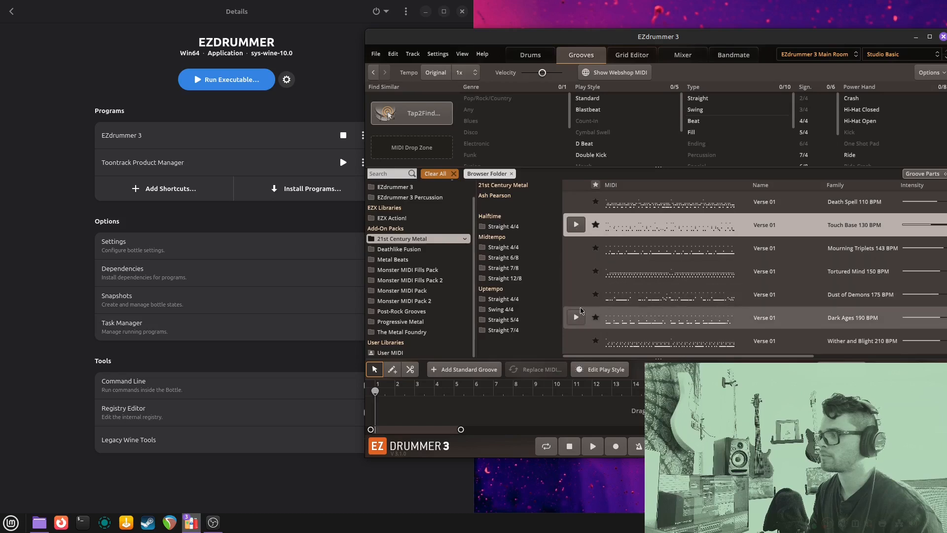
left_click(577, 295)
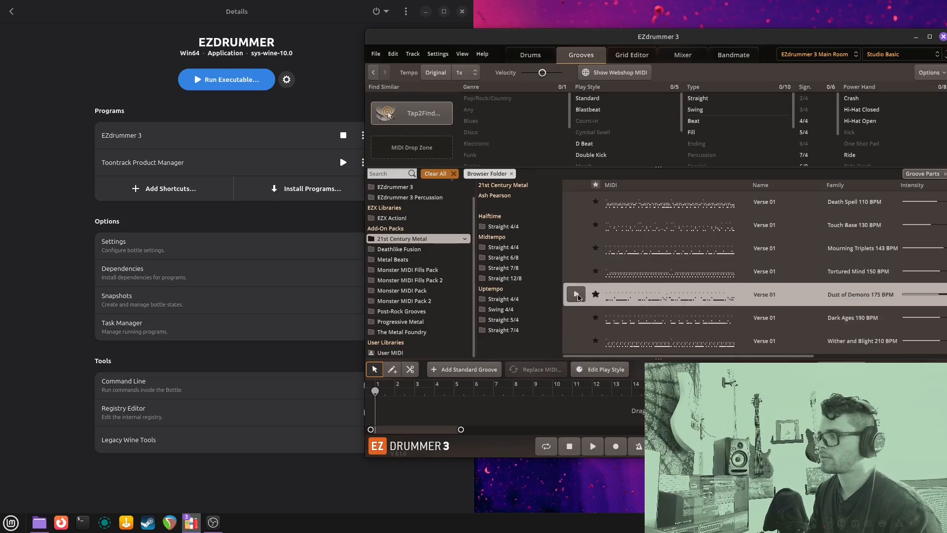
left_click_drag(586, 386, 454, 413)
left_click_drag(641, 273, 614, 419)
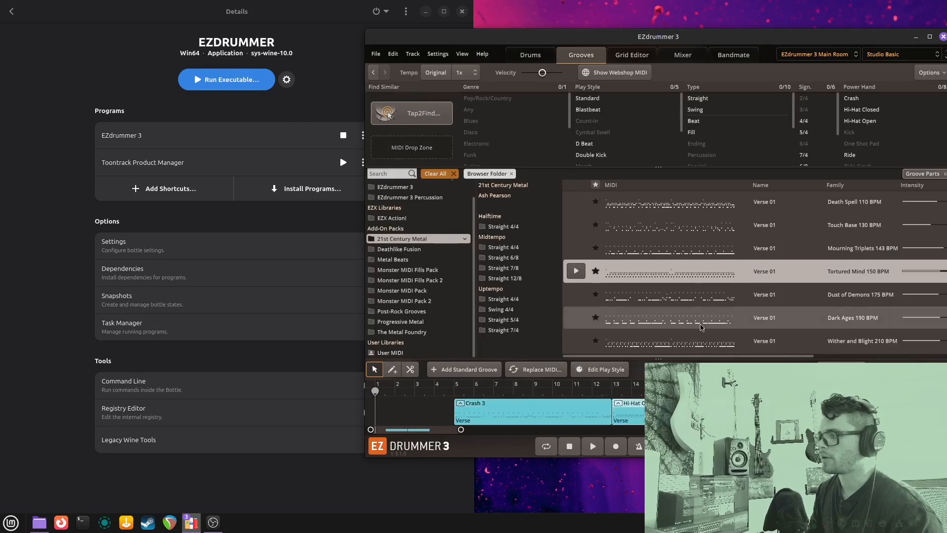
Open the second groove in the grid editor, select the first kick and bar-13 snare, then return to Drums
double_click(651, 411)
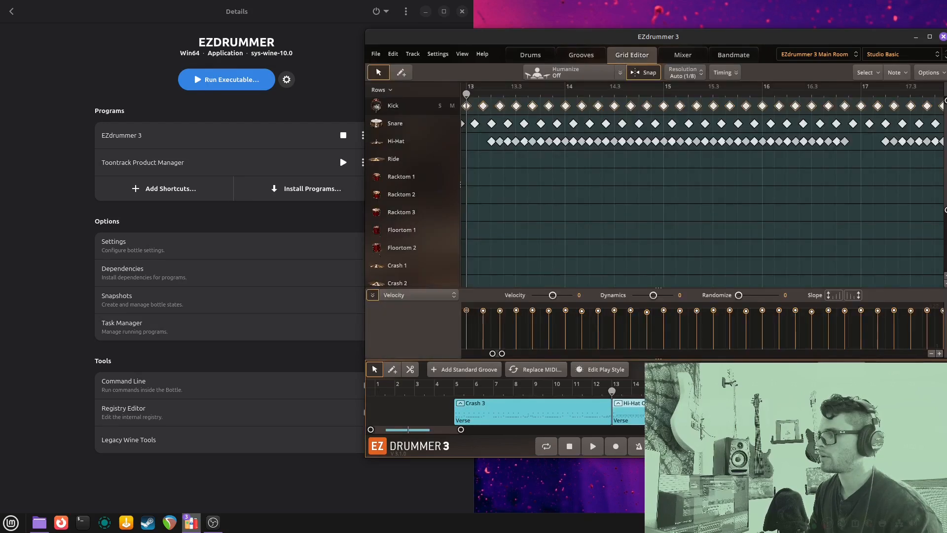
left_click(577, 184)
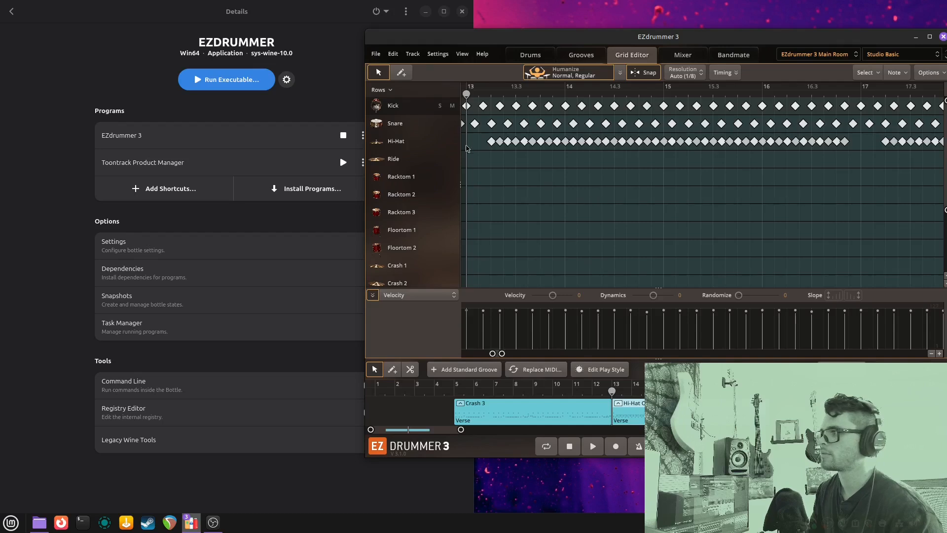
left_click(468, 106)
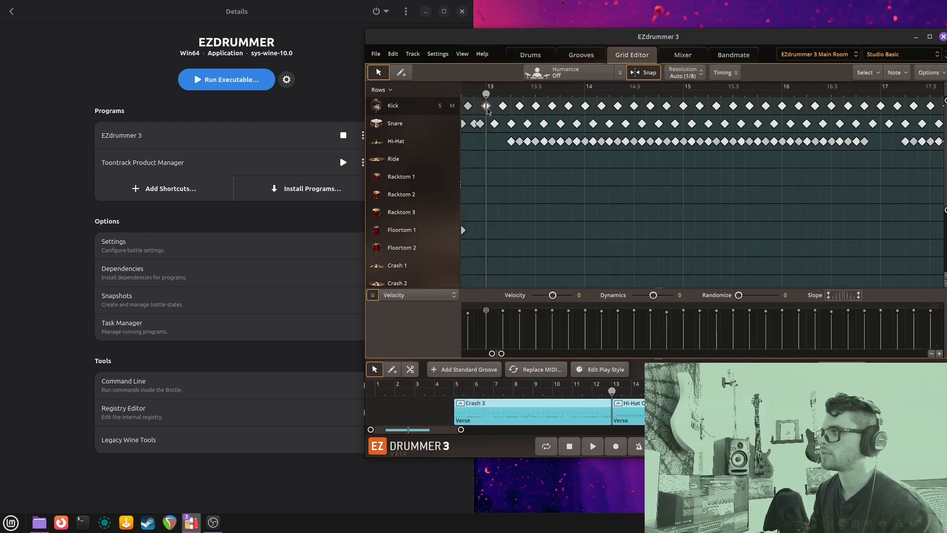
left_click(495, 124)
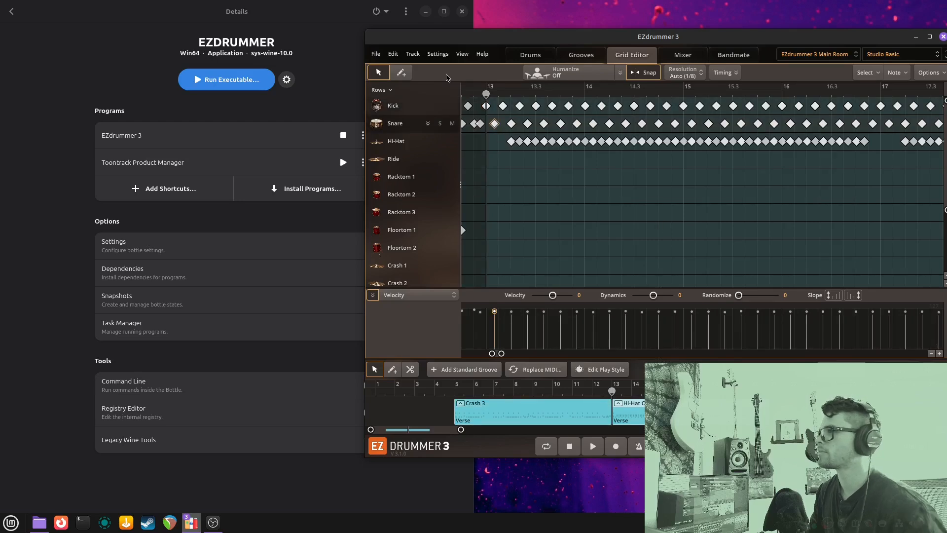
left_click(527, 58)
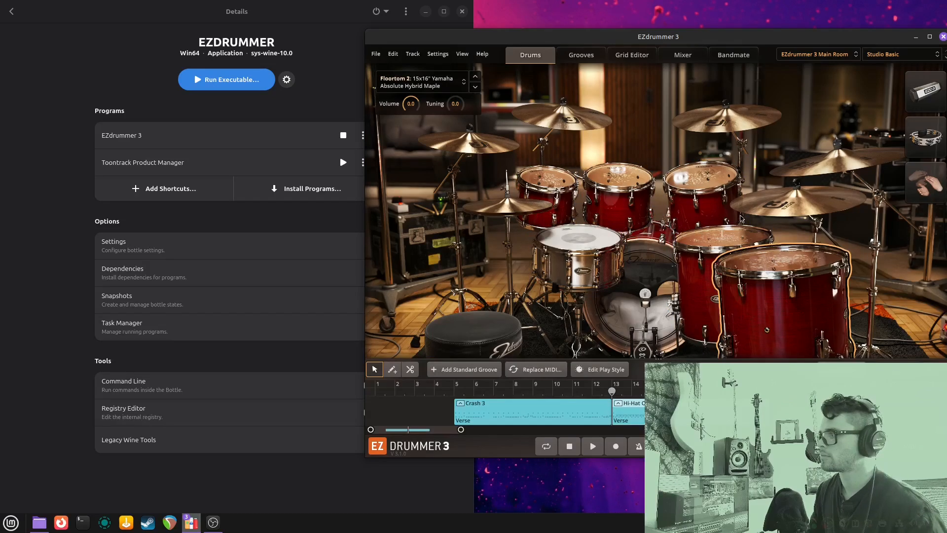
Move the EZdrummer window up-left and close it, bringing up the save-changes prompt for Untitled
left_click_drag(622, 30, 509, 10)
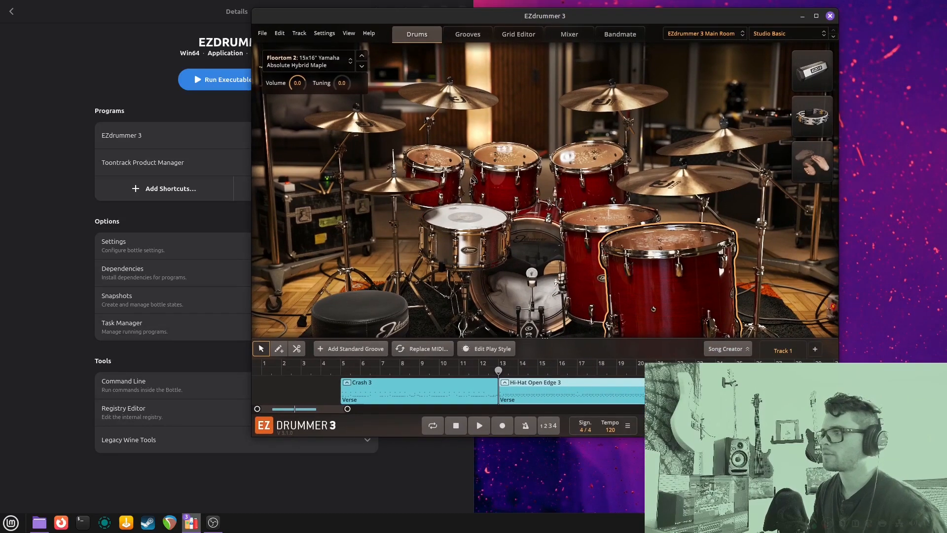
left_click(831, 16)
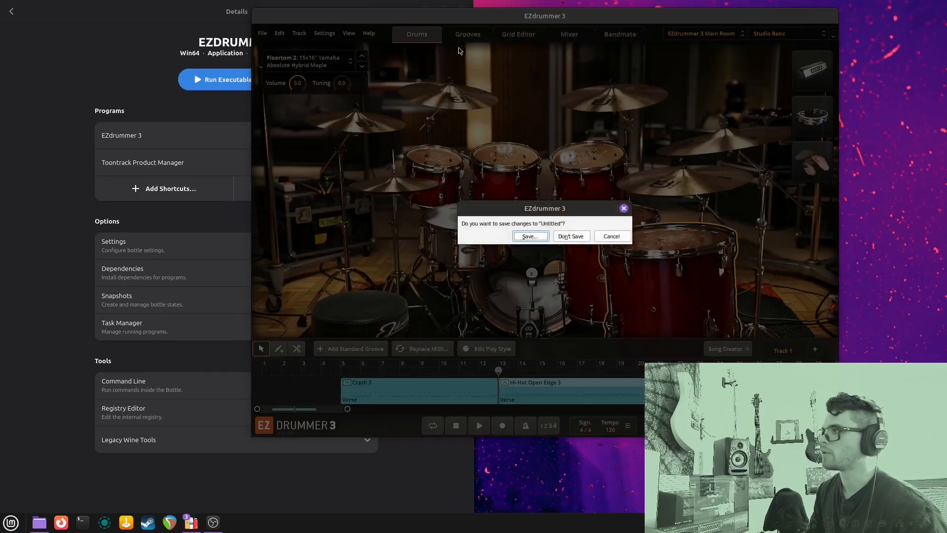